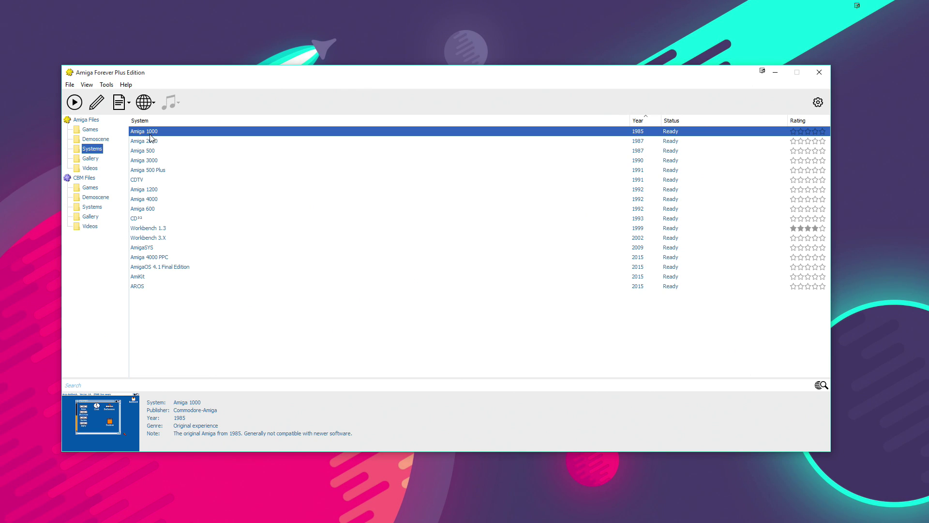
Step: Launch the Amiga 1000 system, then open the Clock from its Workbench disk and enlarge the clock window
double_click(151, 132)
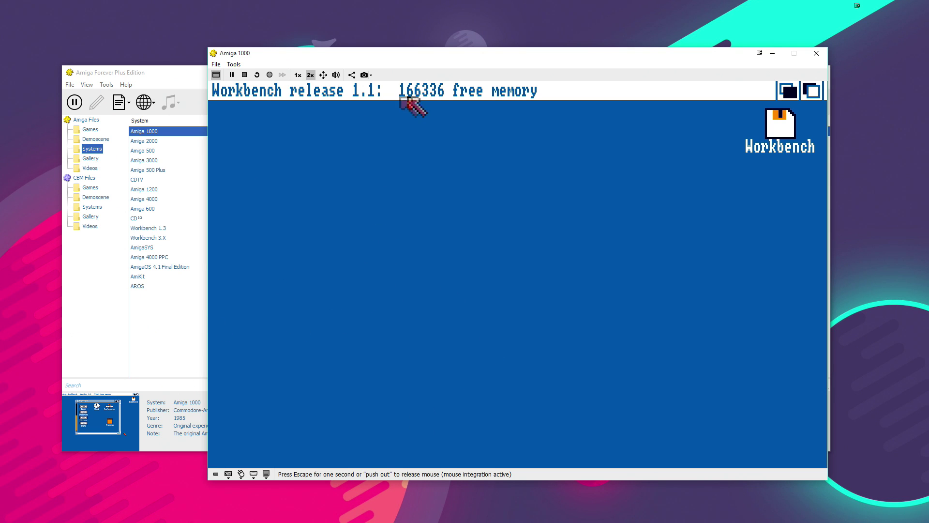
double_click(781, 127)
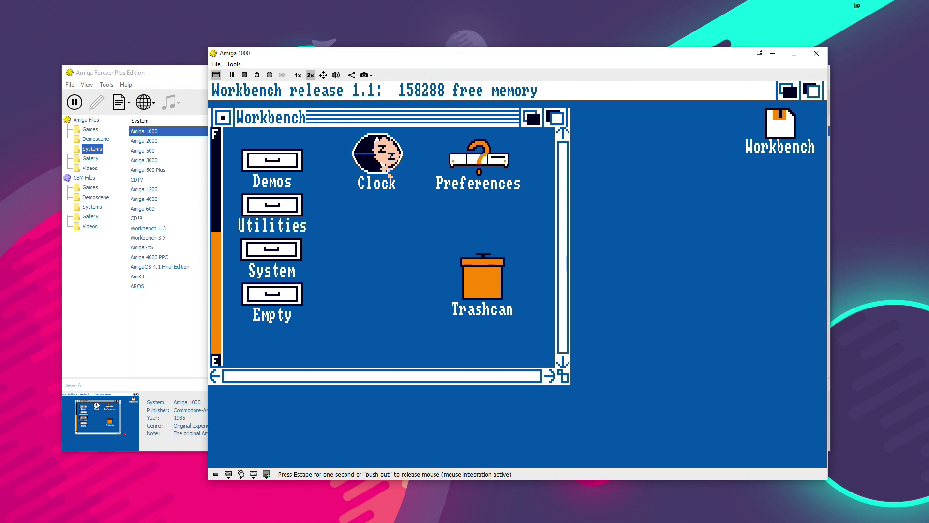
double_click(383, 179)
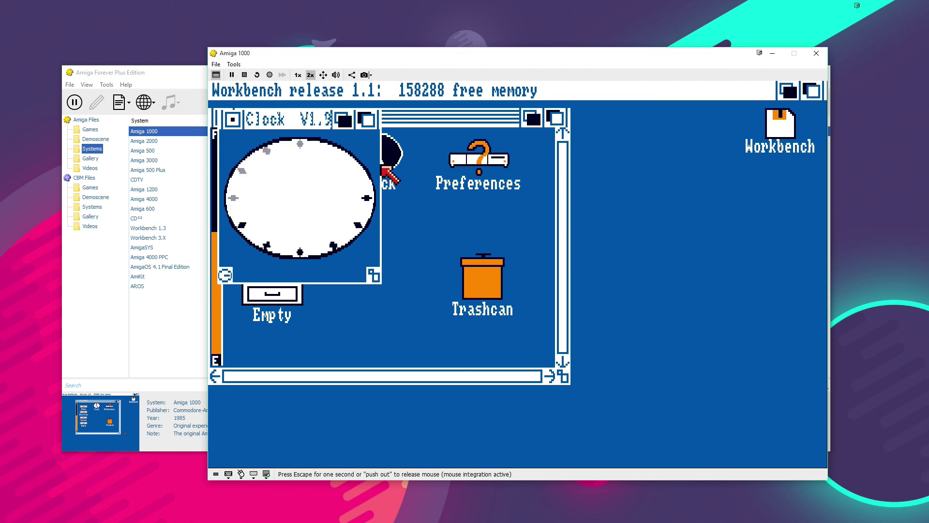
left_click_drag(373, 275, 615, 412)
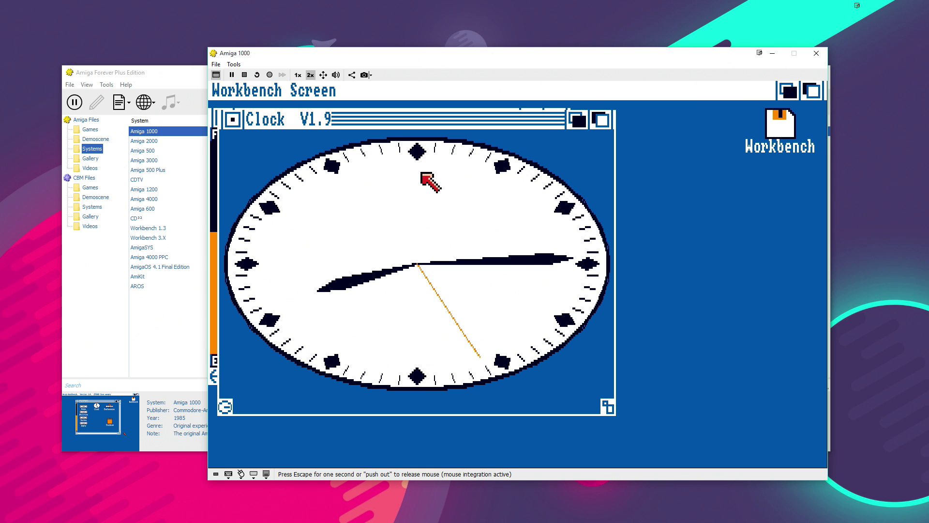
Step: Release the mouse from the Amiga 1000 emulation, then pause the emulation and resume it
key("Escape")
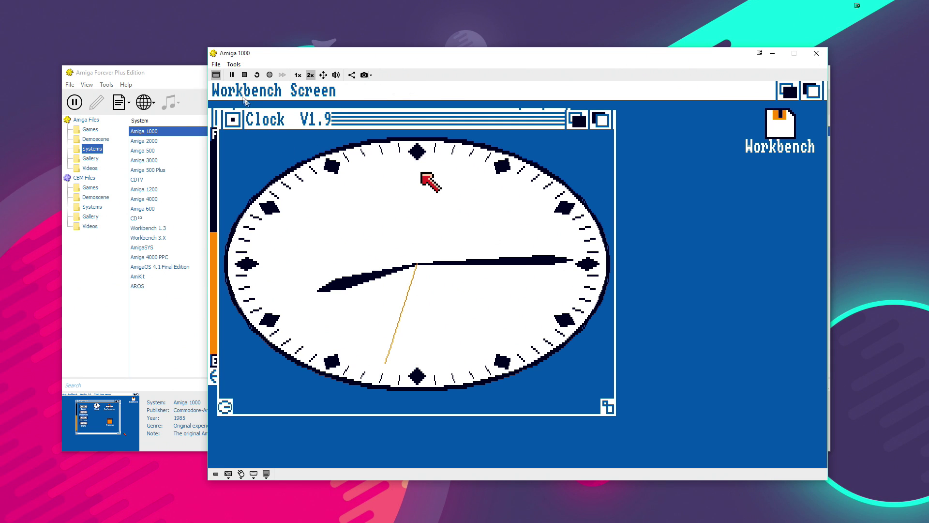
left_click(232, 75)
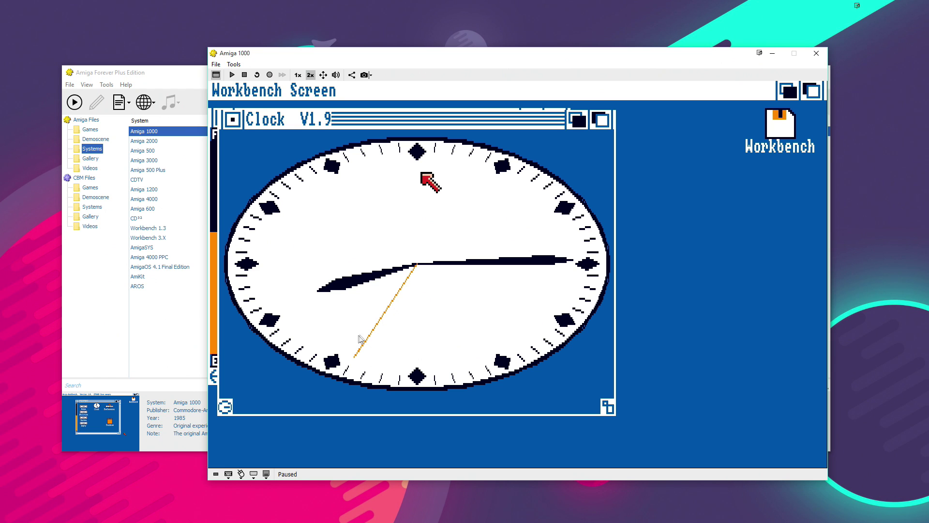
left_click(231, 75)
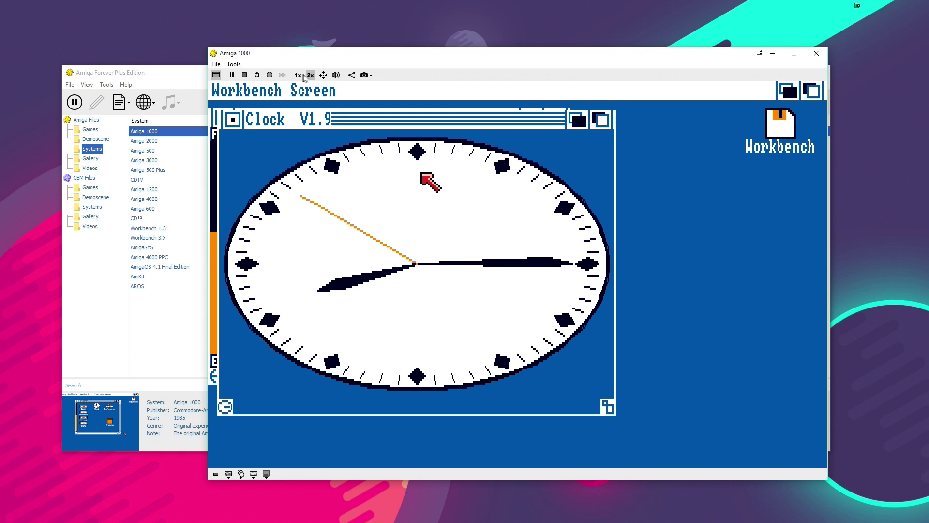
Step: Try the Amiga 1000 display at 1x, 2x and full screen, then return to the windowed view
left_click(298, 74)
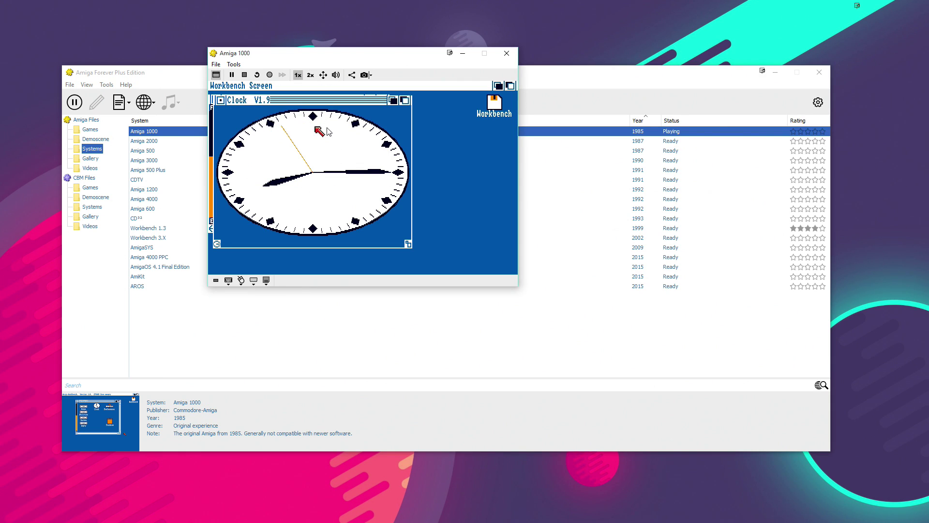
left_click(310, 75)
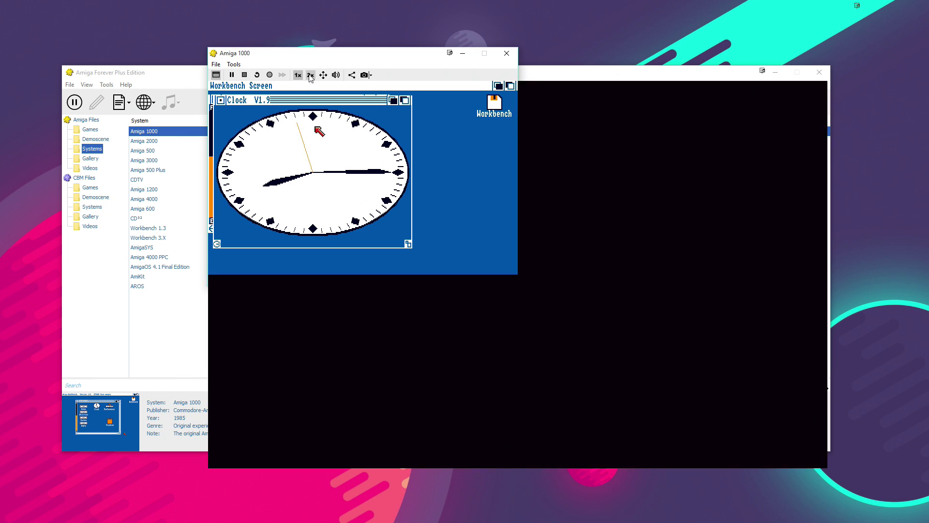
left_click(323, 75)
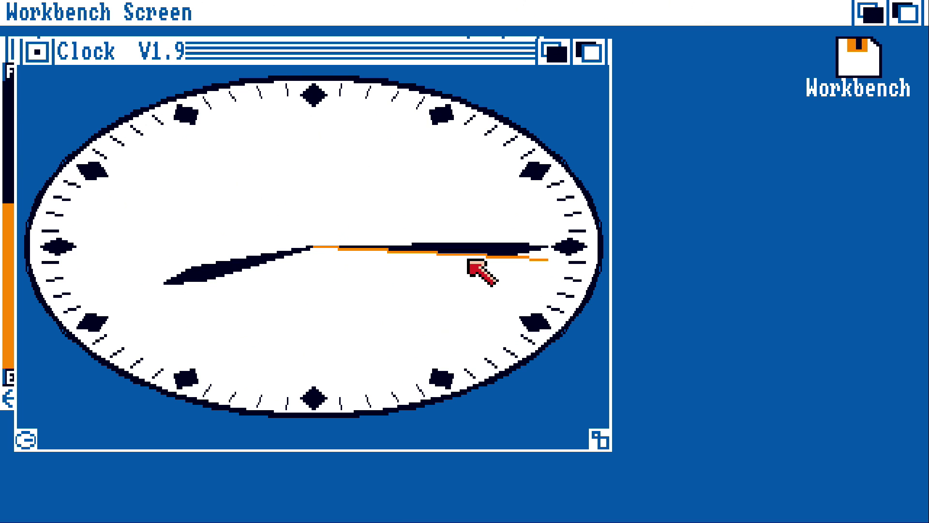
key("alt+Return")
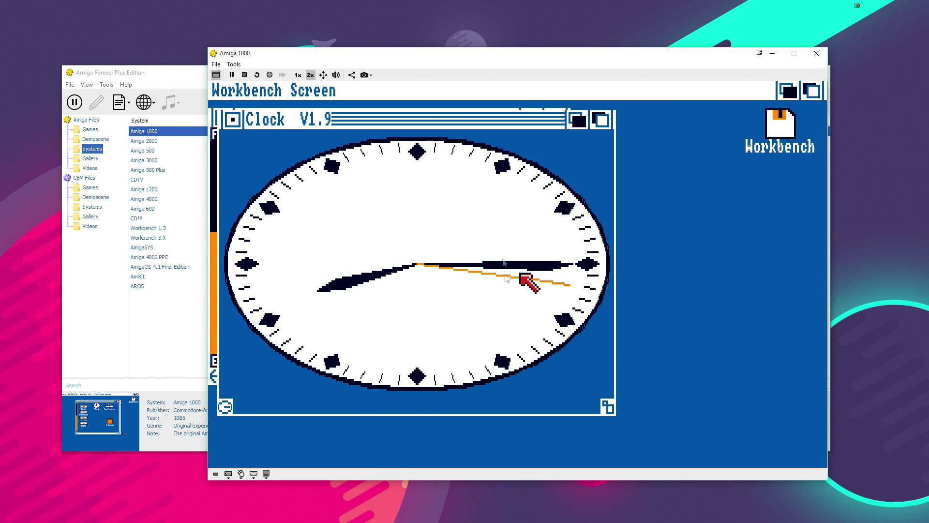
Step: Move the Amiga 1000 emulation window slightly aside and close it
left_click_drag(399, 56, 373, 57)
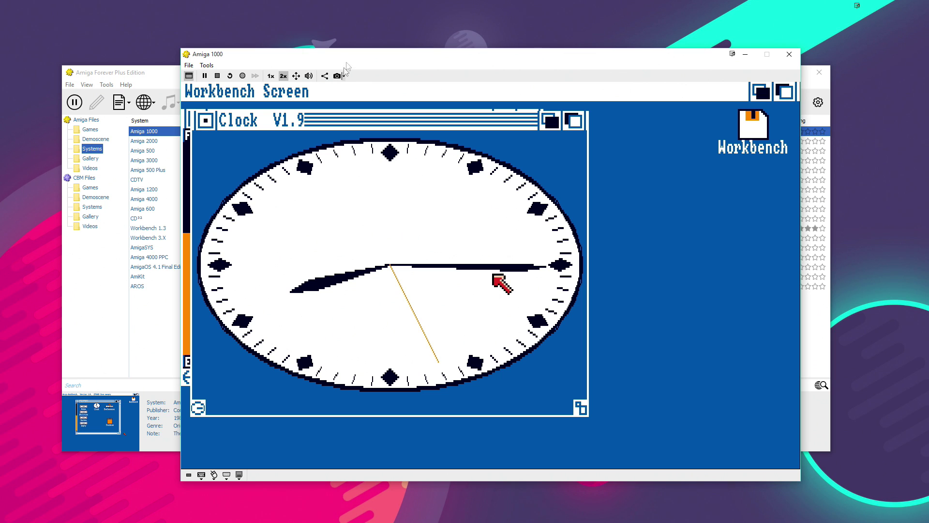
left_click(789, 55)
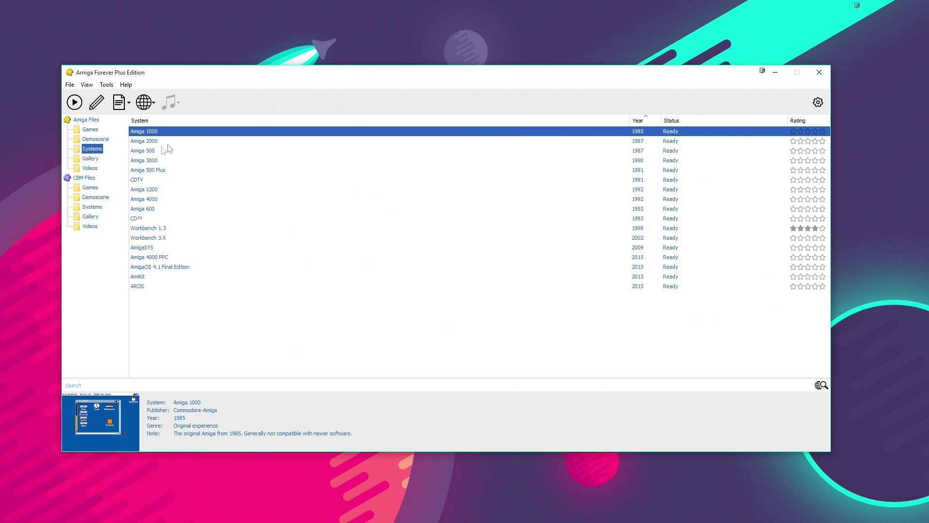
Step: Launch the Amiga 500 system, pause it and eject amiga-os-134-workbench.adf from floppy drive DF0
double_click(150, 151)
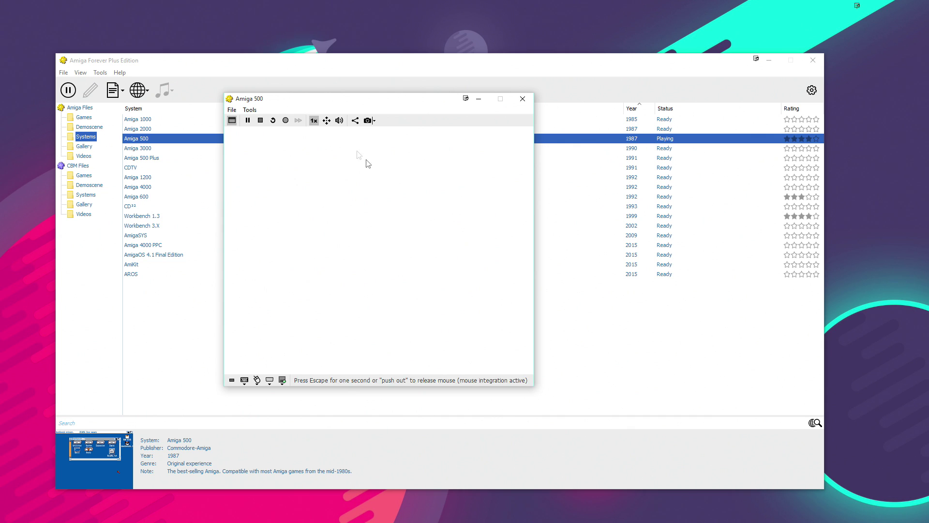
left_click(248, 120)
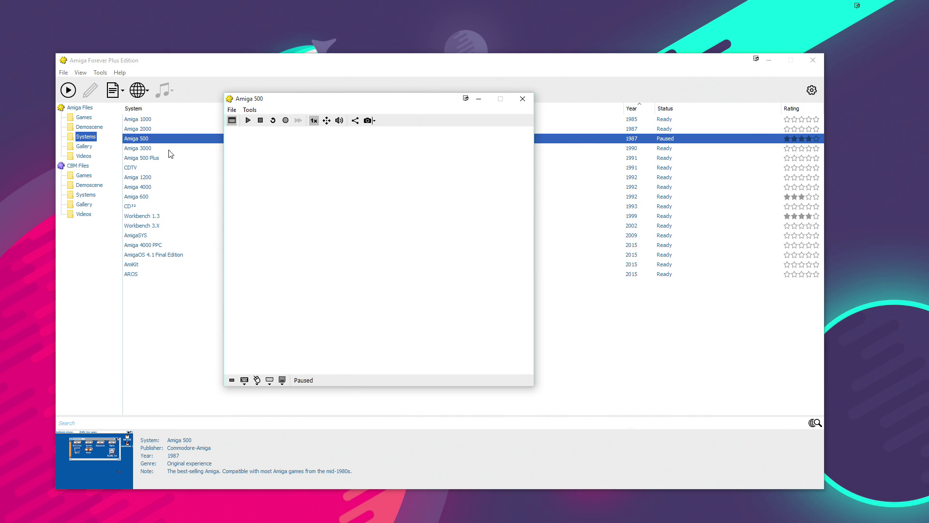
left_click(283, 381)
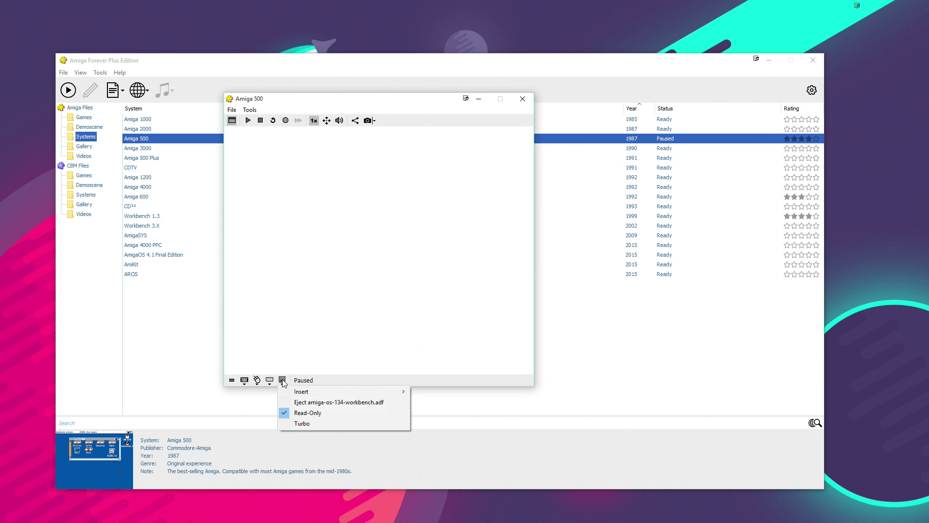
left_click(310, 406)
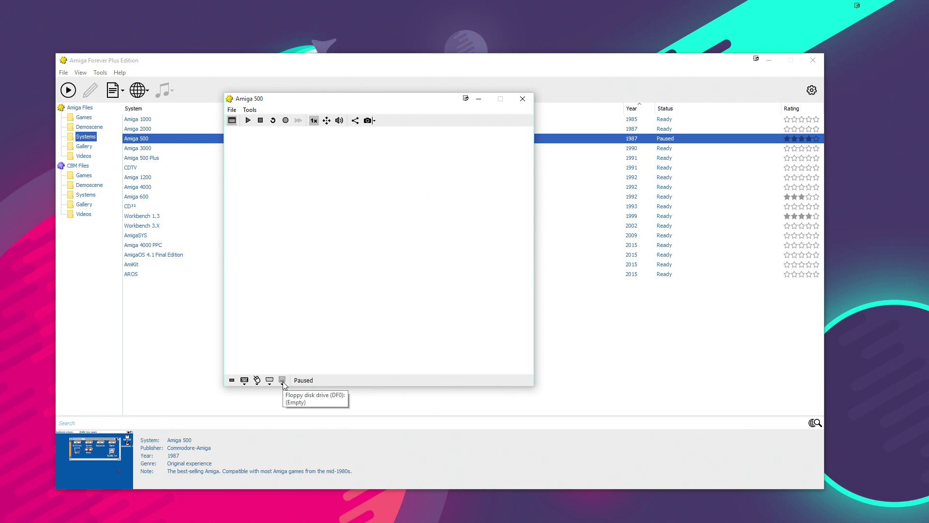
Step: Insert a gods disk image file from the g subfolder of the amiga games folder into floppy drive DF0
left_click(283, 382)
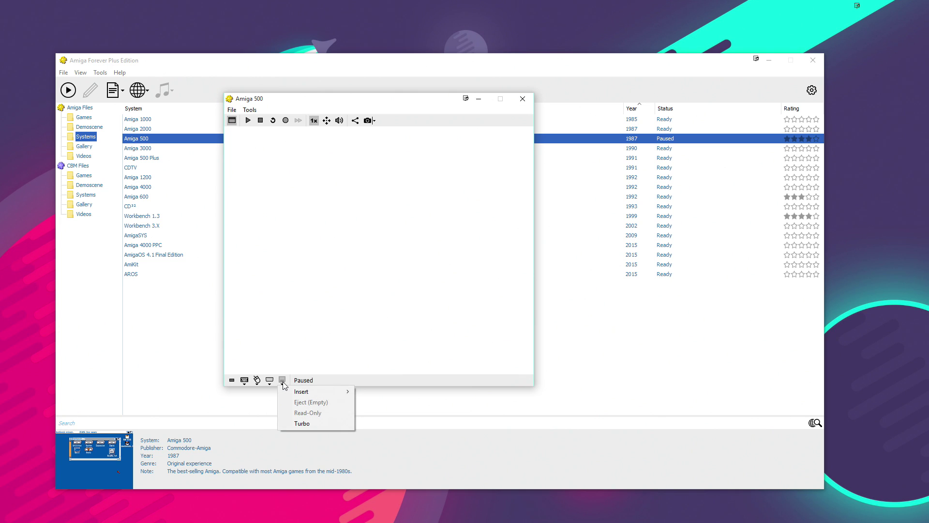
mouse_move(293, 392)
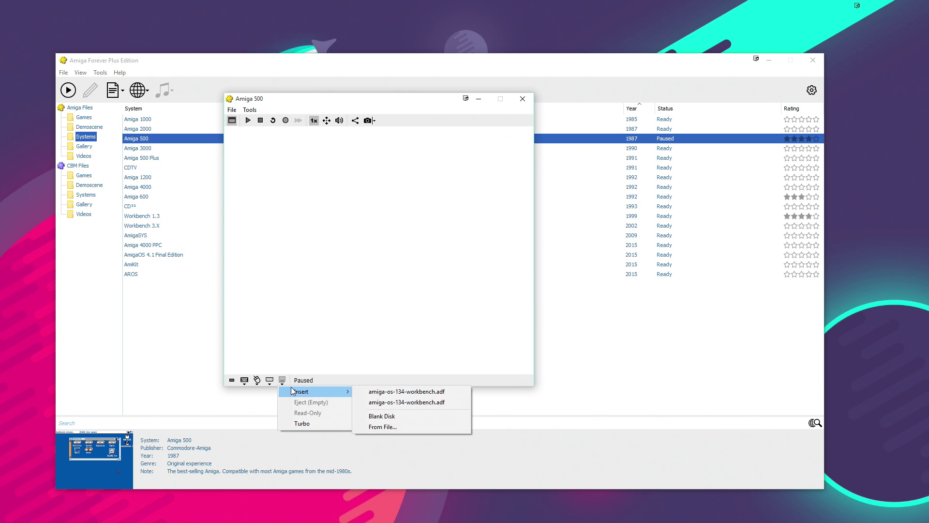
left_click(382, 427)
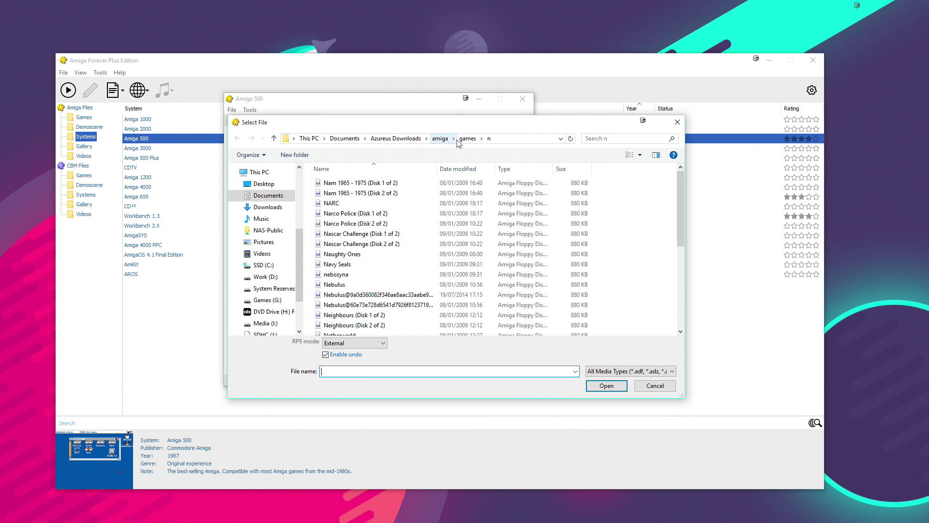
left_click(465, 139)
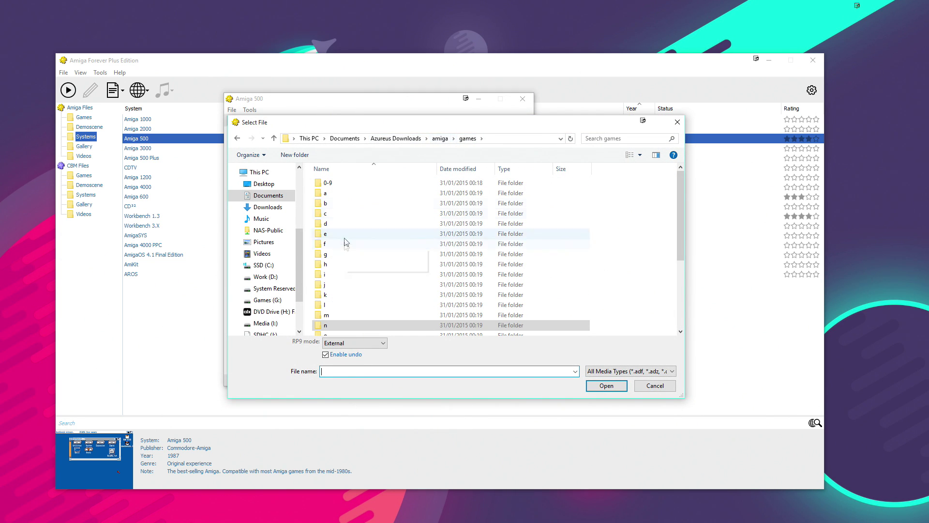
double_click(344, 254)
left_click(380, 256)
scroll(379, 260, "down", 3)
scroll(379, 262, "down", 2)
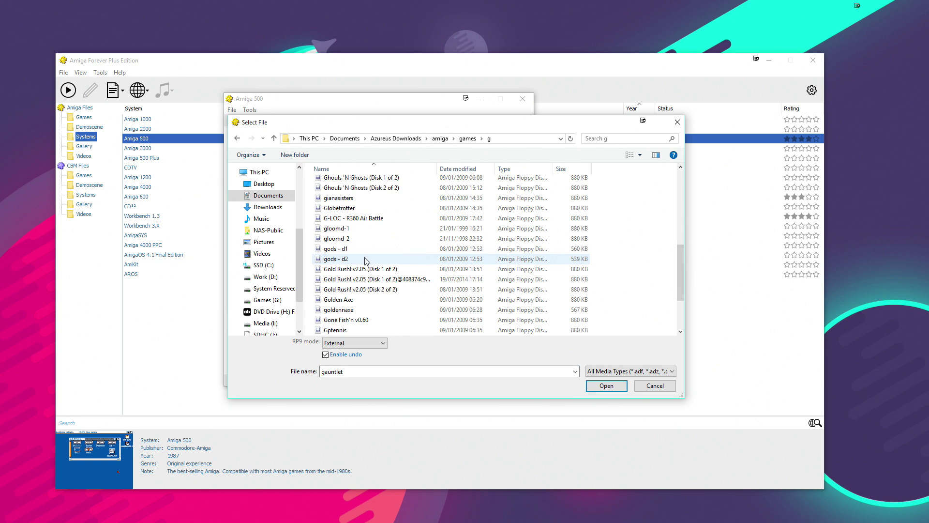
double_click(348, 255)
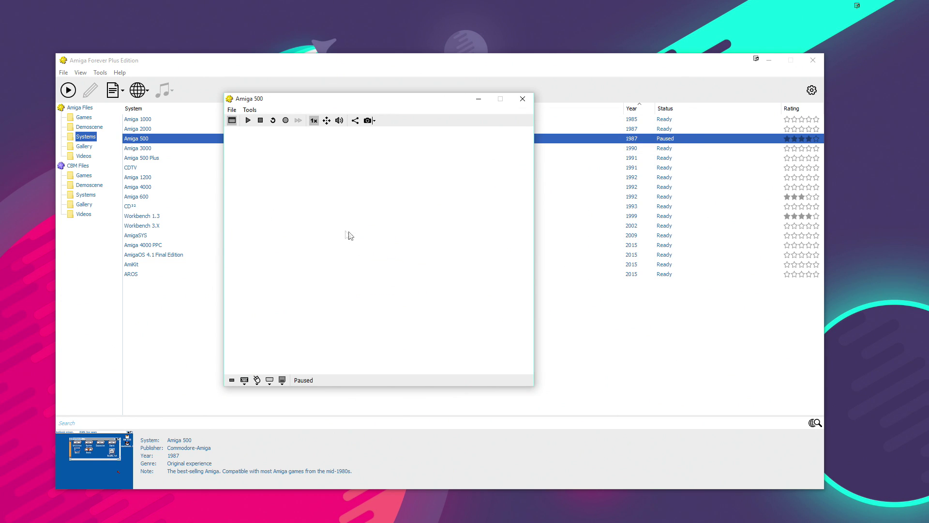
Step: Resume the Amiga 500 emulation and insert a recently used Gods disk image into its floppy drive
left_click(249, 121)
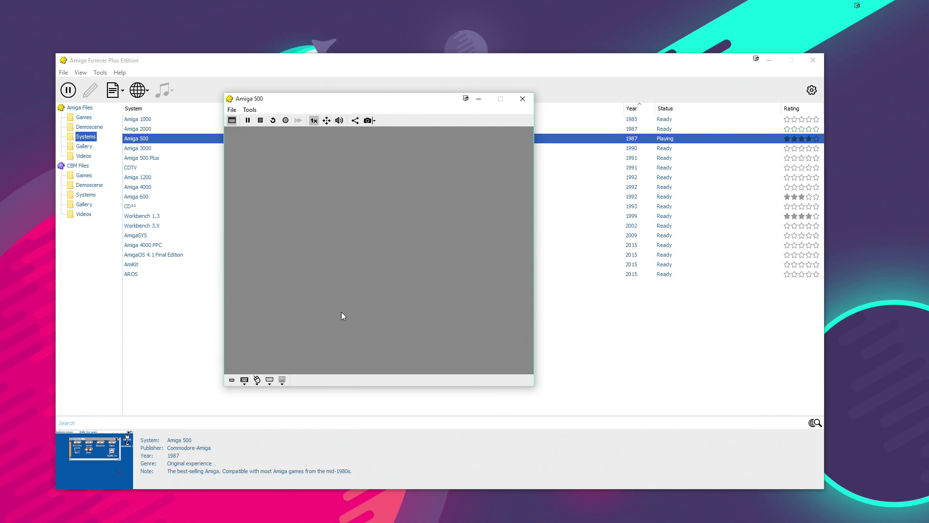
left_click(283, 382)
mouse_move(313, 391)
left_click(385, 413)
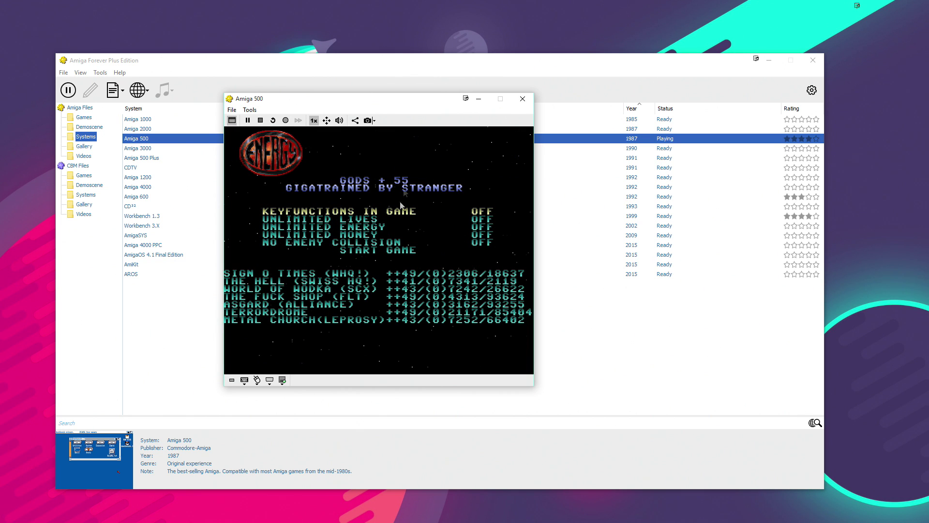
Step: Start the game from the Gods trainer menu and continue past the key functions screen
left_click(406, 156)
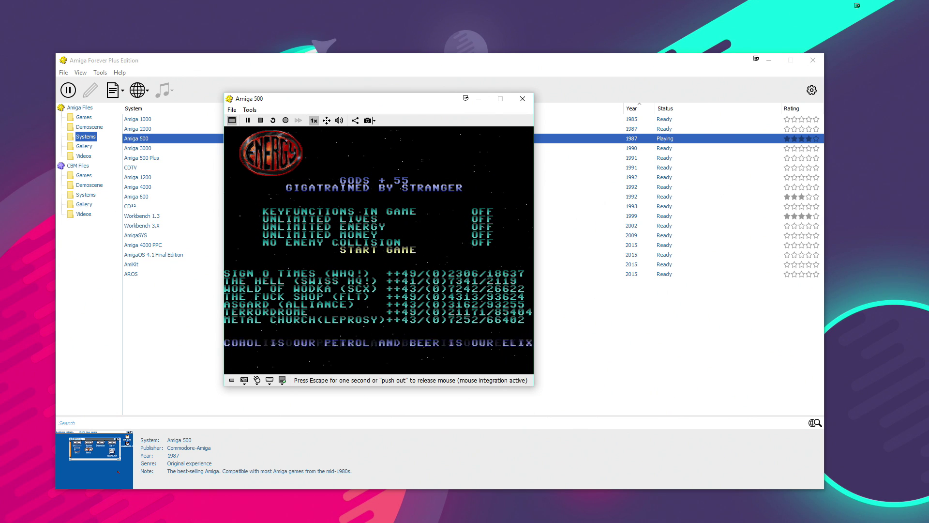
key("Return")
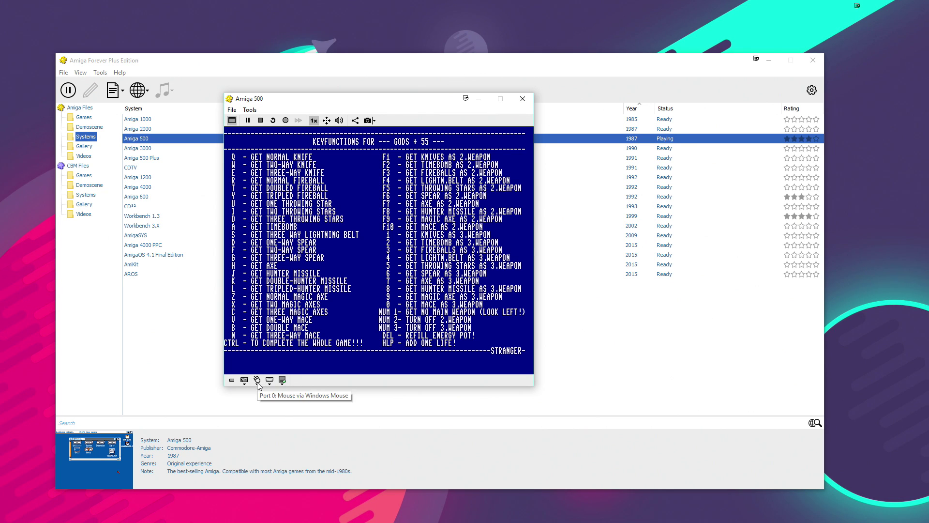
left_click(264, 363)
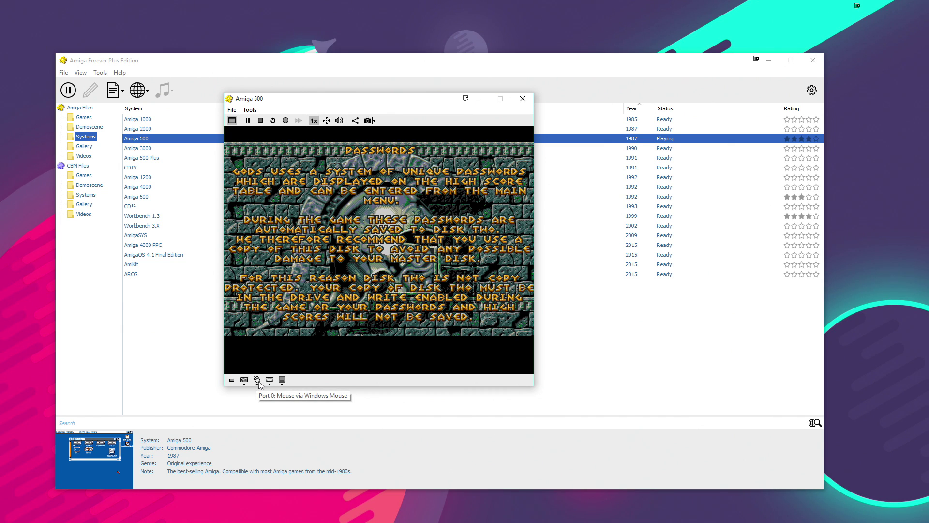
Step: Set emulated port 1 to Joystick and check which PC device is assigned to it
left_click(270, 382)
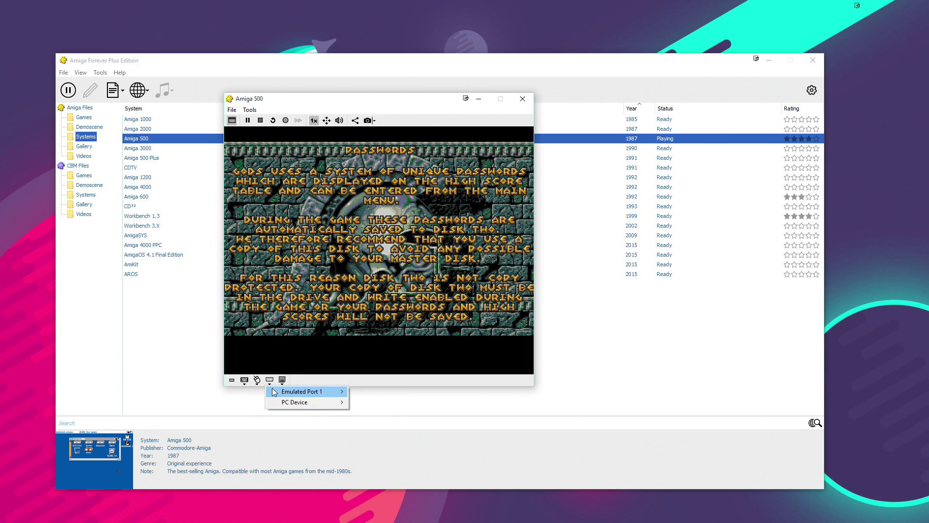
mouse_move(274, 392)
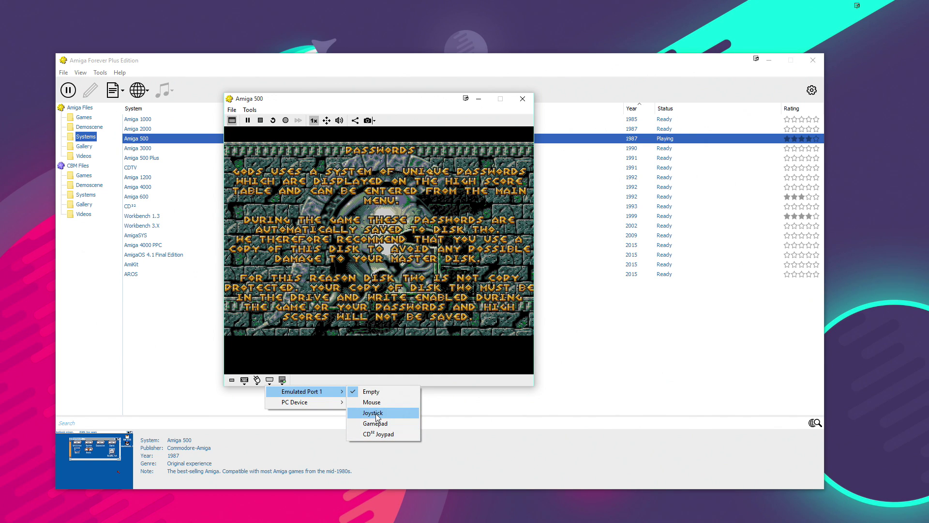
left_click(377, 415)
left_click(269, 381)
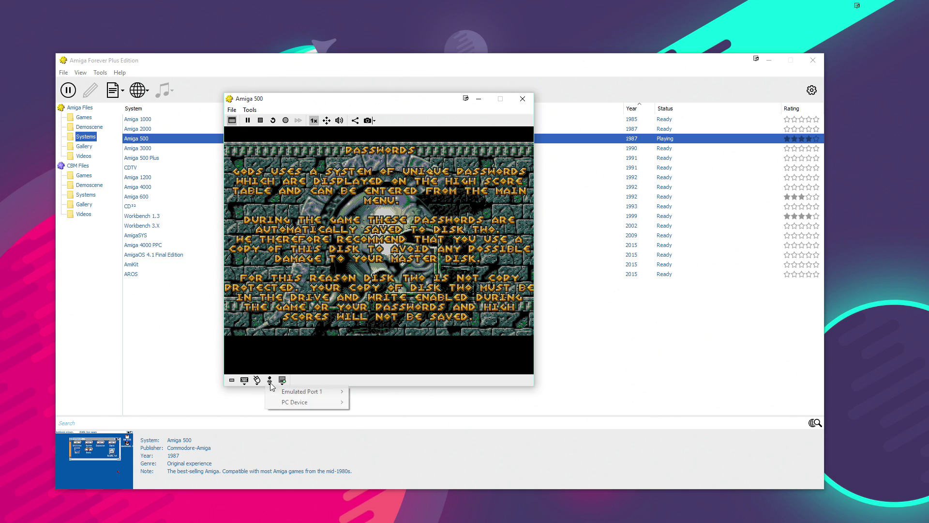
mouse_move(283, 403)
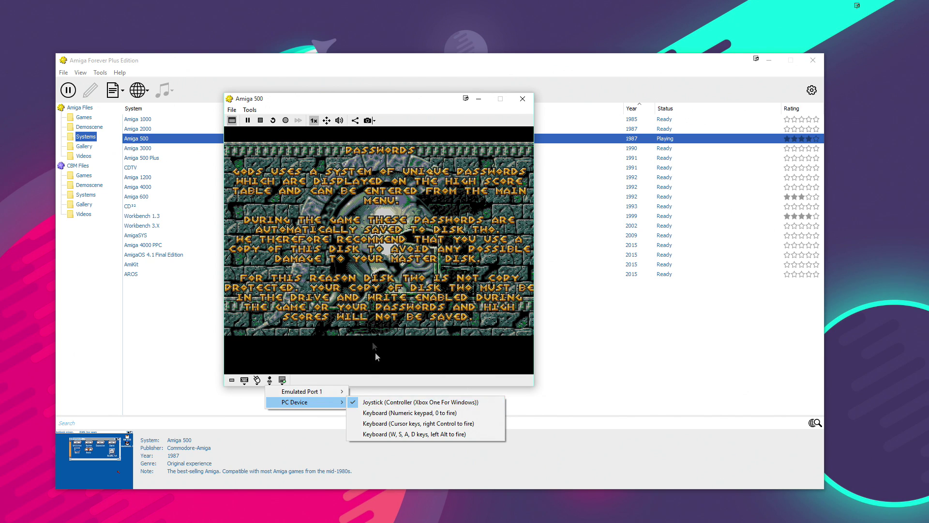
left_click(374, 331)
Step: Return control to the Gods game, switch to full screen and run the character to the right
left_click(376, 288)
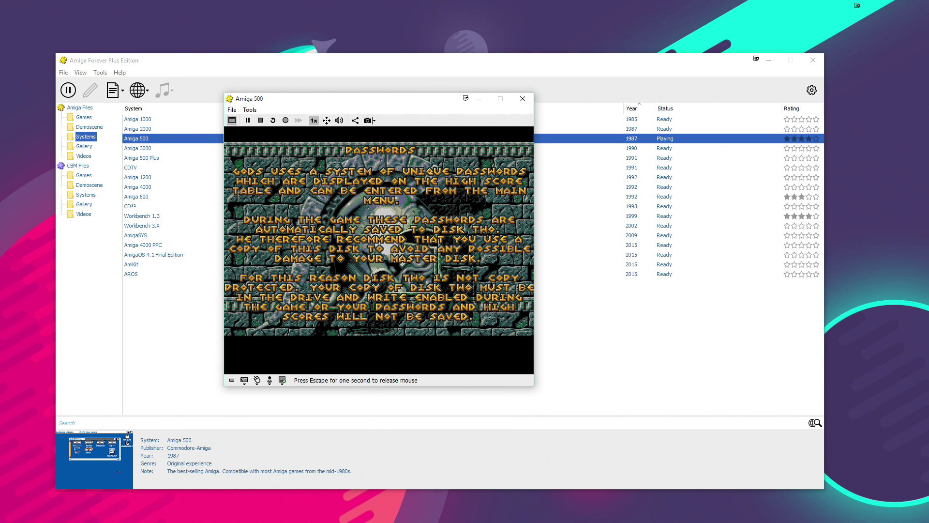
key("alt+Return")
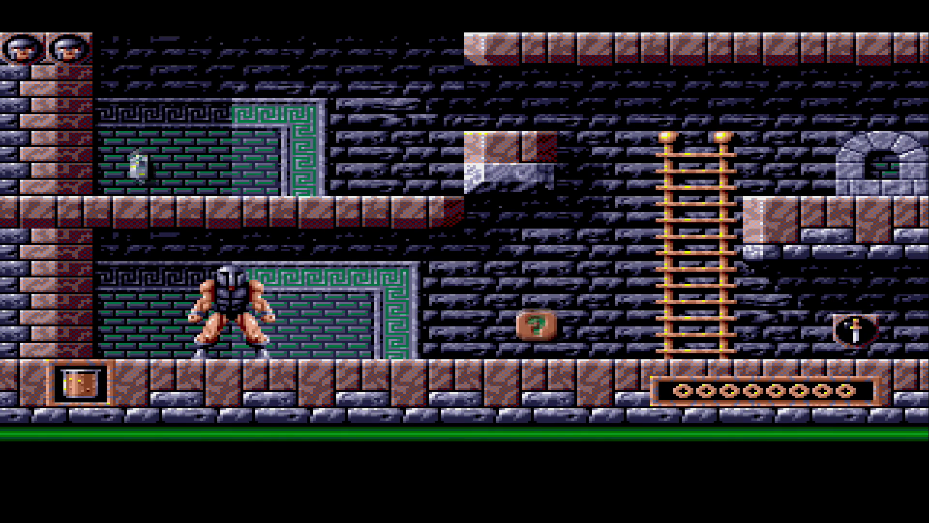
key("Right")
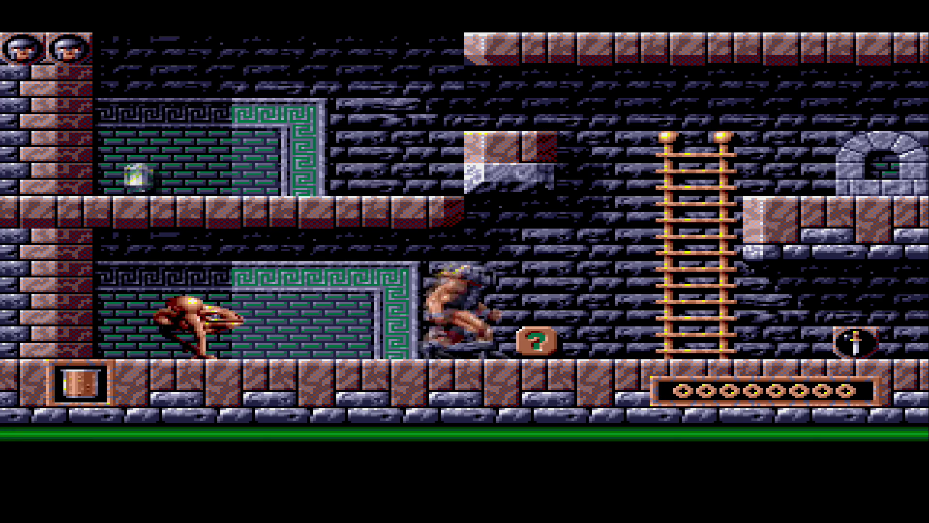
Step: Play Gods by running past the ladder, turning back to fight the creatures on the floor and climbing the ladder
key("Right")
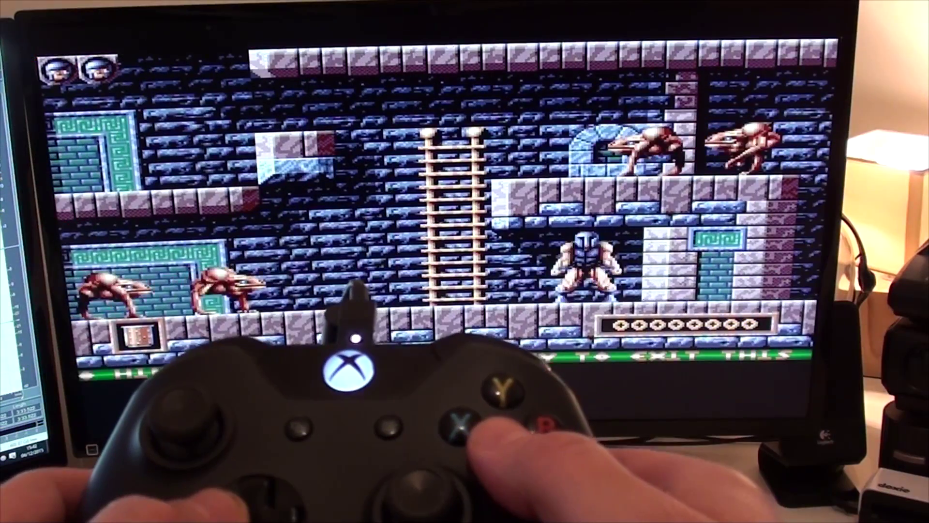
key("Left")
key("Up")
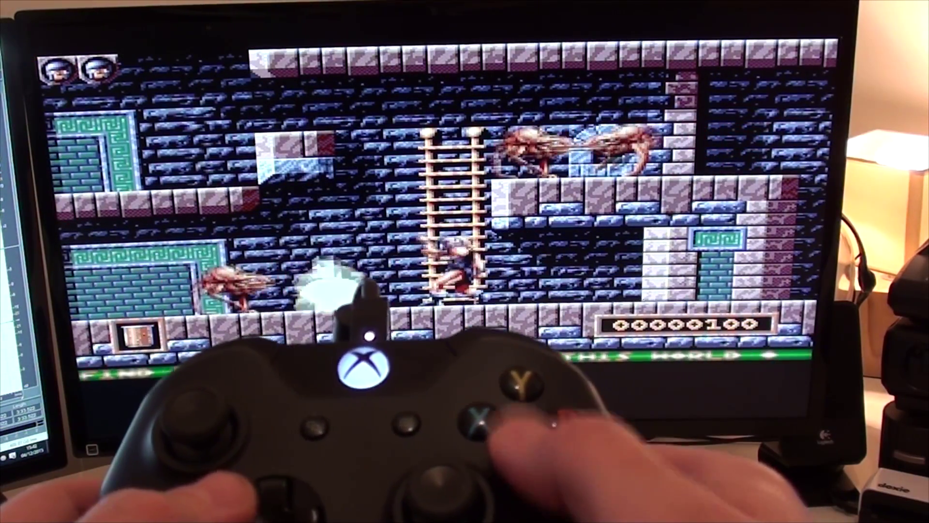
key("Left")
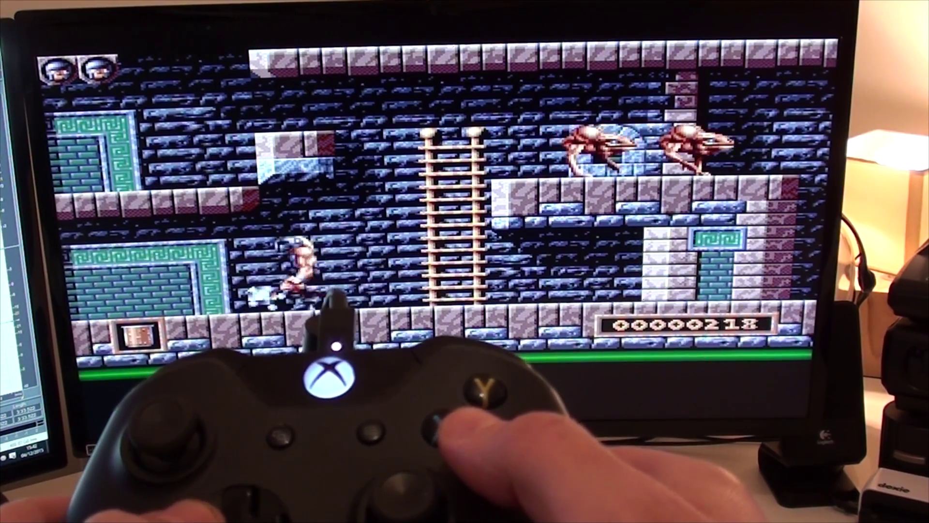
key("Right")
key("Up")
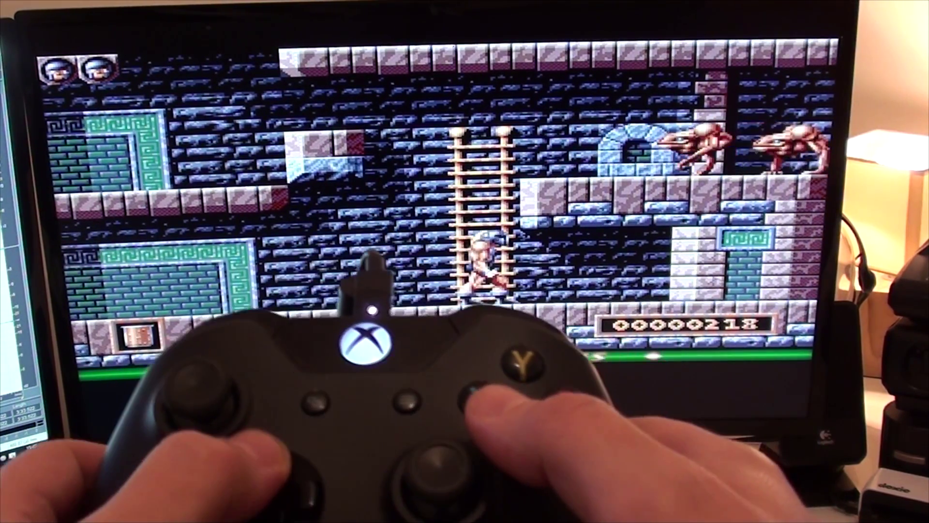
key("Up")
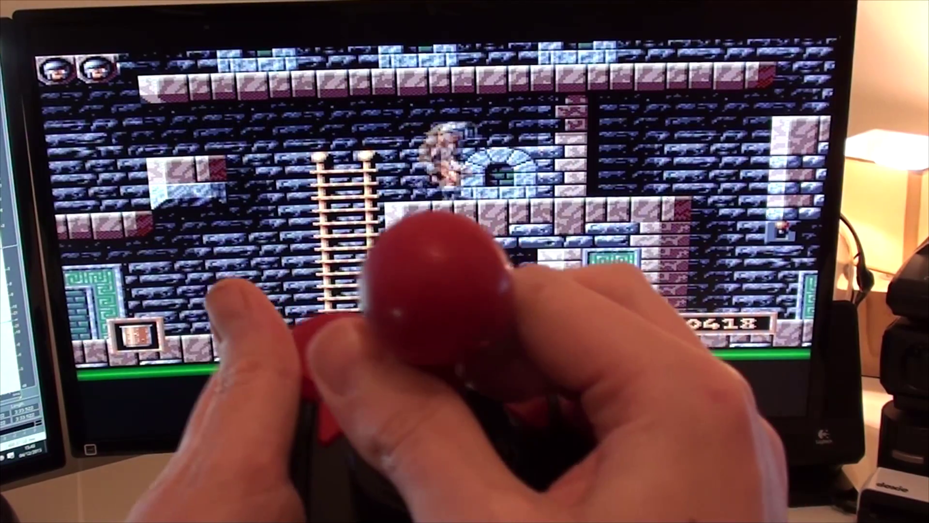
Step: Lead the Gods character right along the upper ledge, jump off its end and continue along the floor below
key("Right")
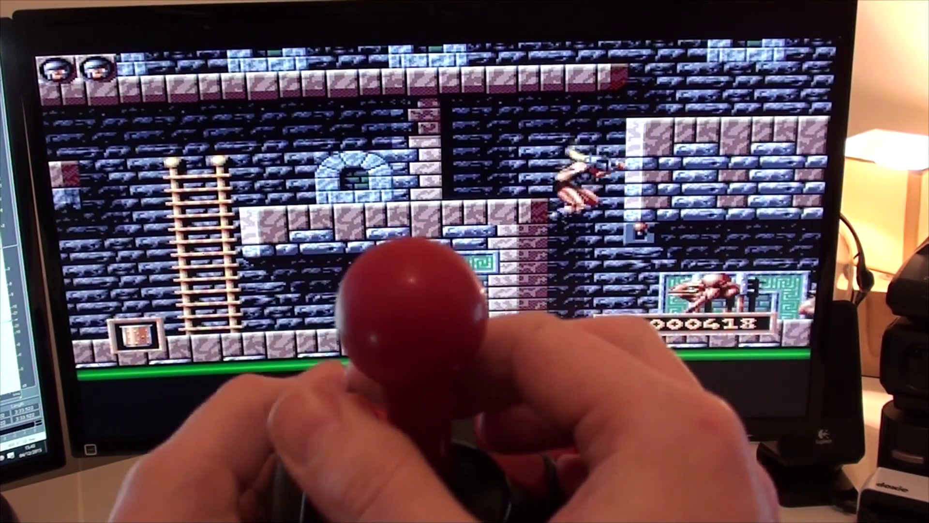
key("Right")
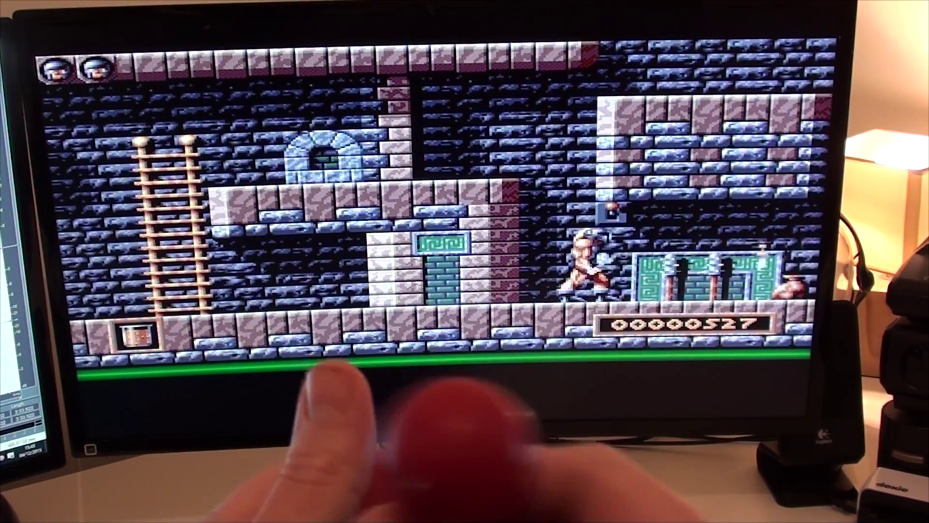
key("Right")
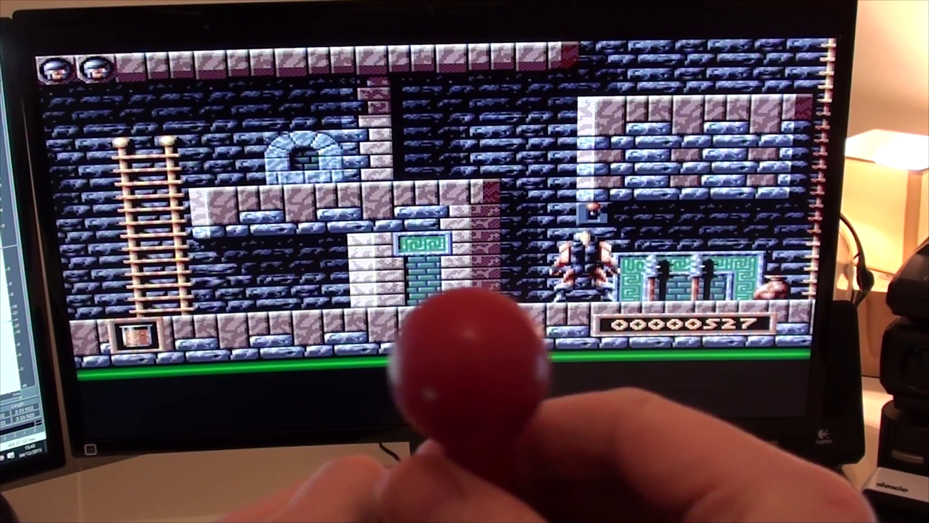
key("Right")
key("Up")
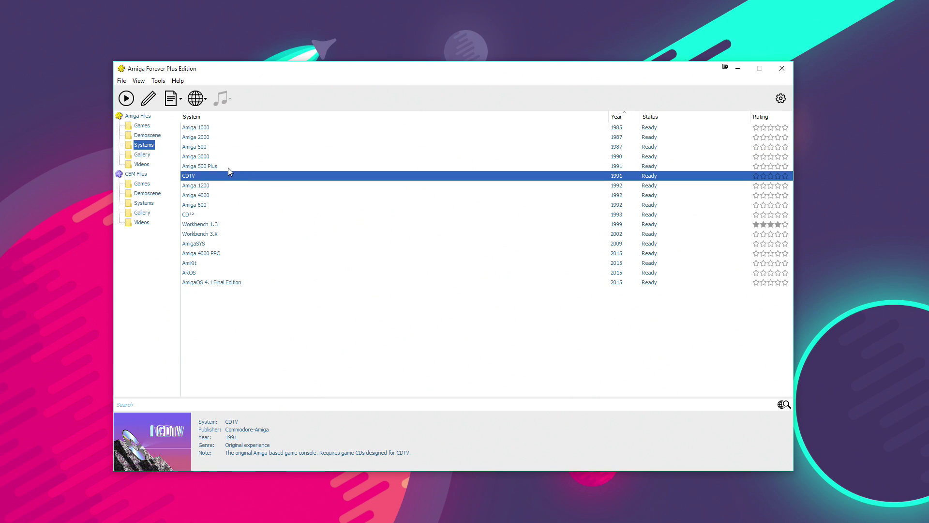
Step: Start the Workbench 1.3 system from the systems list and switch it to full screen
left_click(228, 167)
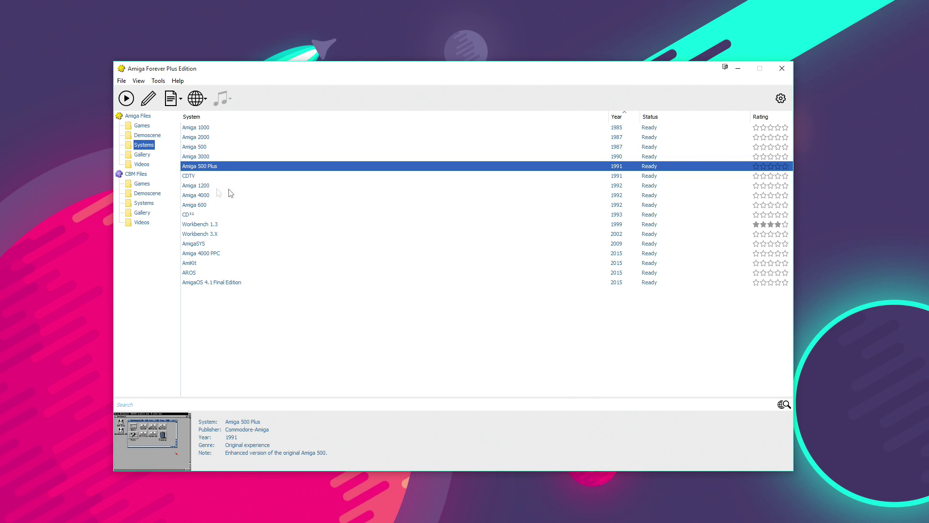
left_click(230, 225)
left_click(225, 235)
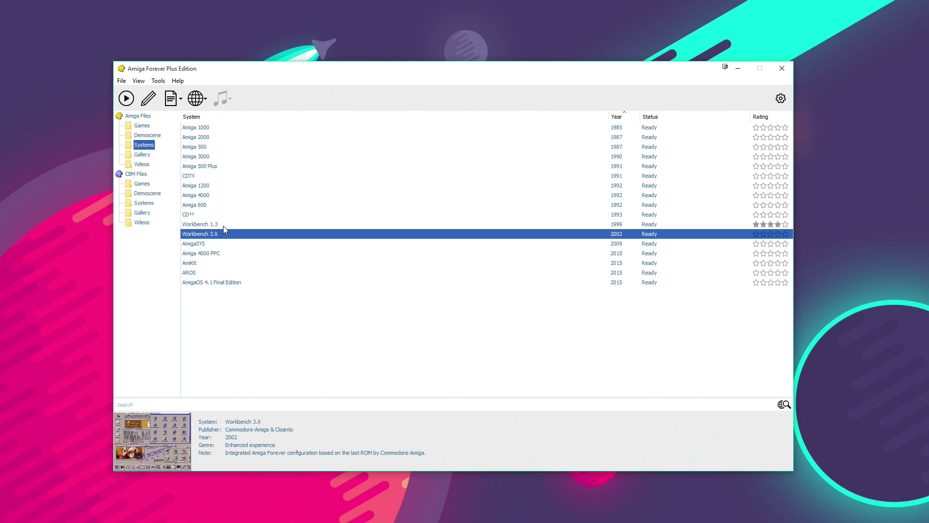
double_click(223, 225)
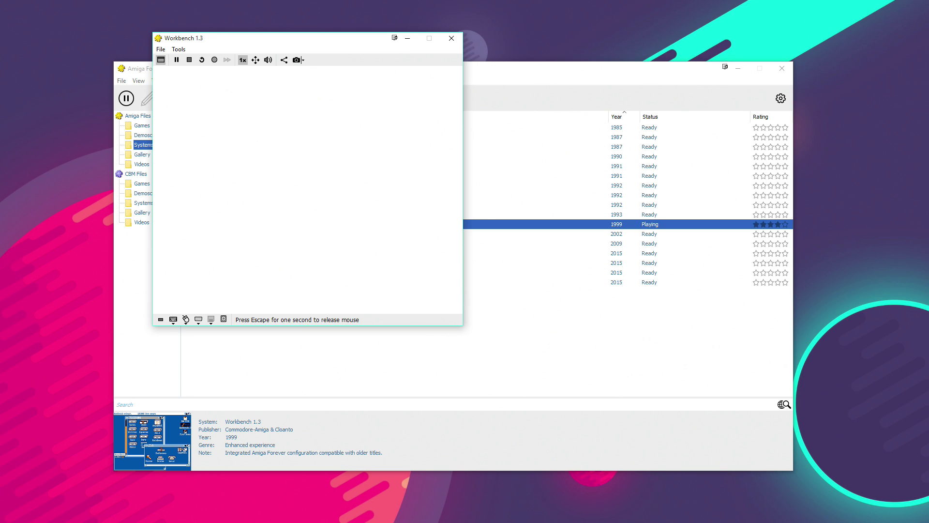
left_click(255, 59)
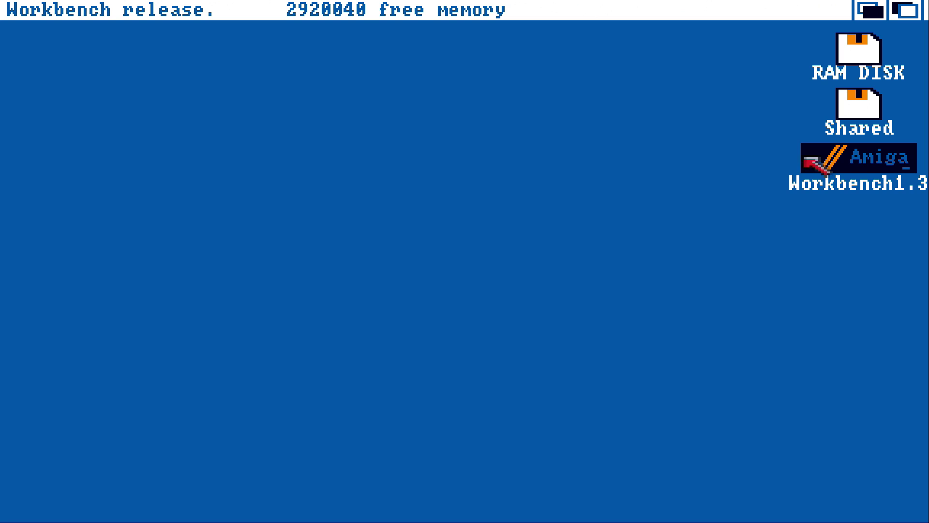
Step: Open the Utilities drawer on the Workbench1.3 disk and launch the Say program
double_click(860, 167)
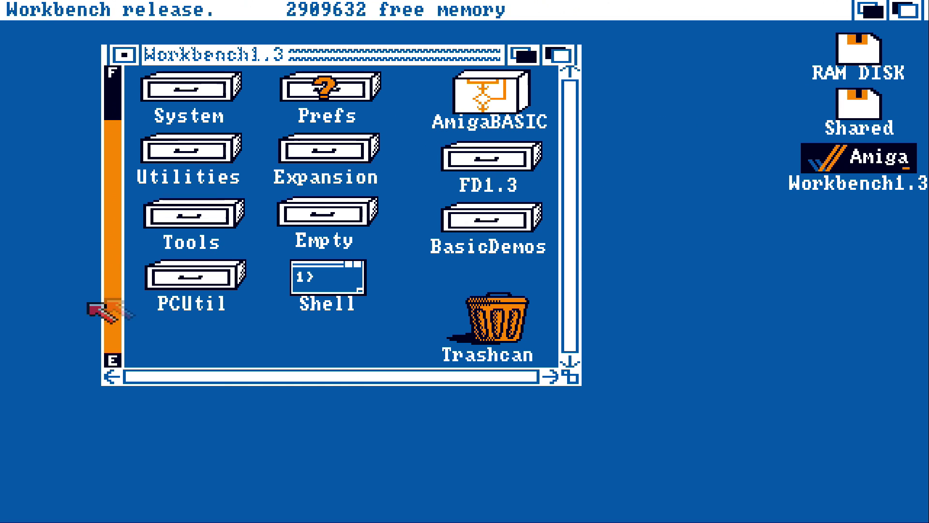
double_click(192, 153)
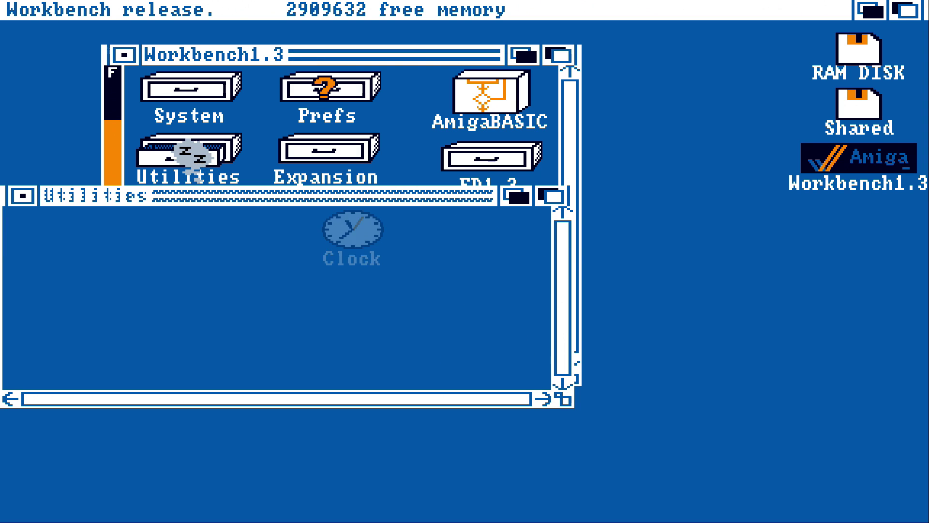
left_click(59, 292)
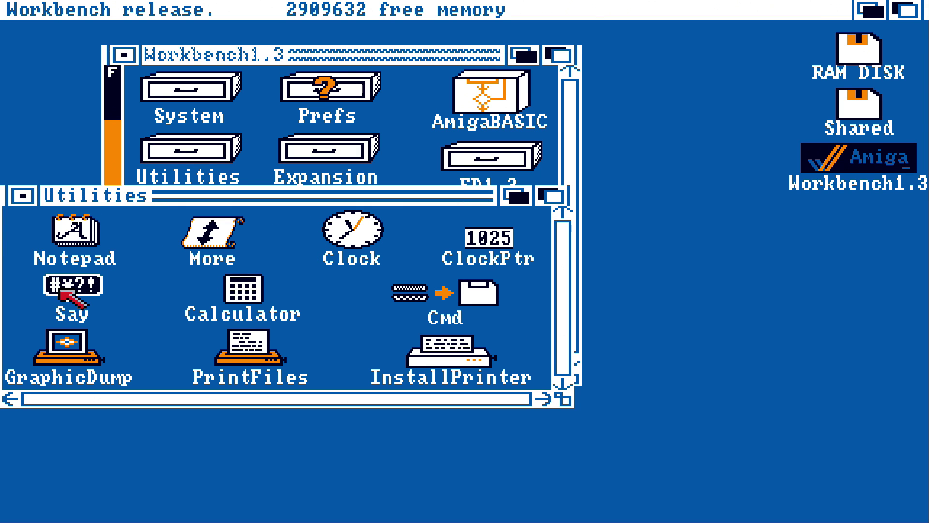
double_click(59, 292)
Step: Have Say speak "hello youtube", exit it and close the Utilities and Workbench1.3 windows
type("hel")
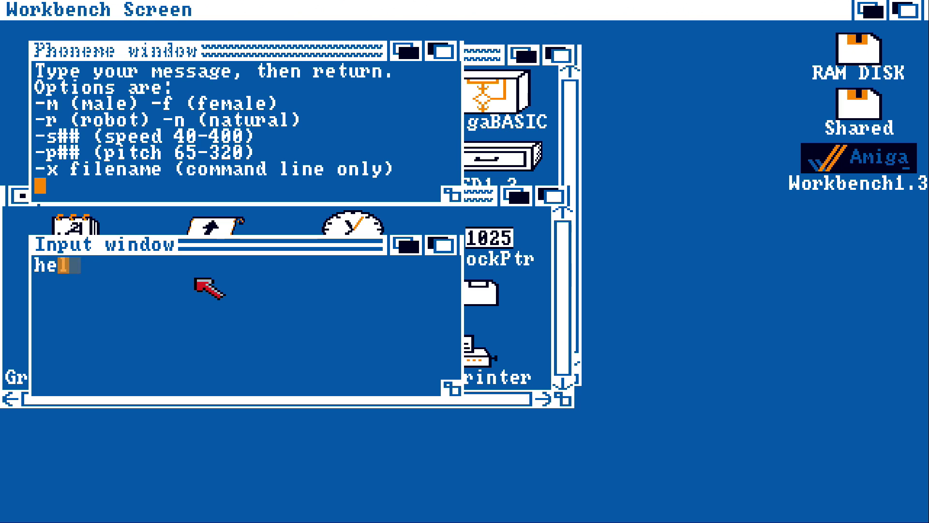
type("lo youtube")
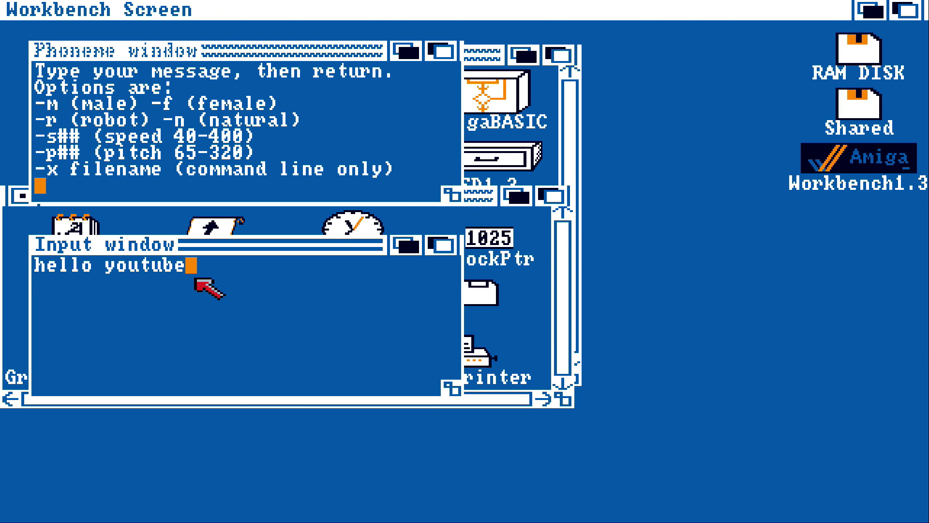
key("Return")
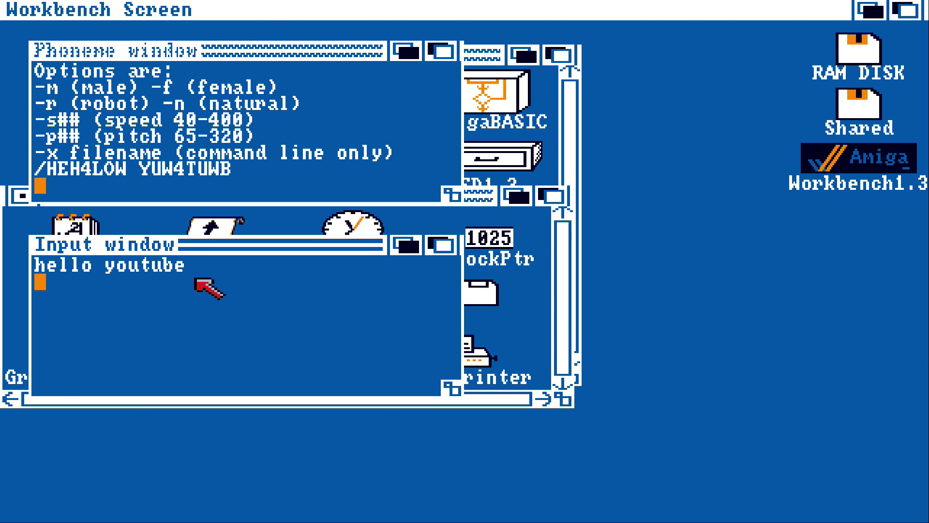
key("Return")
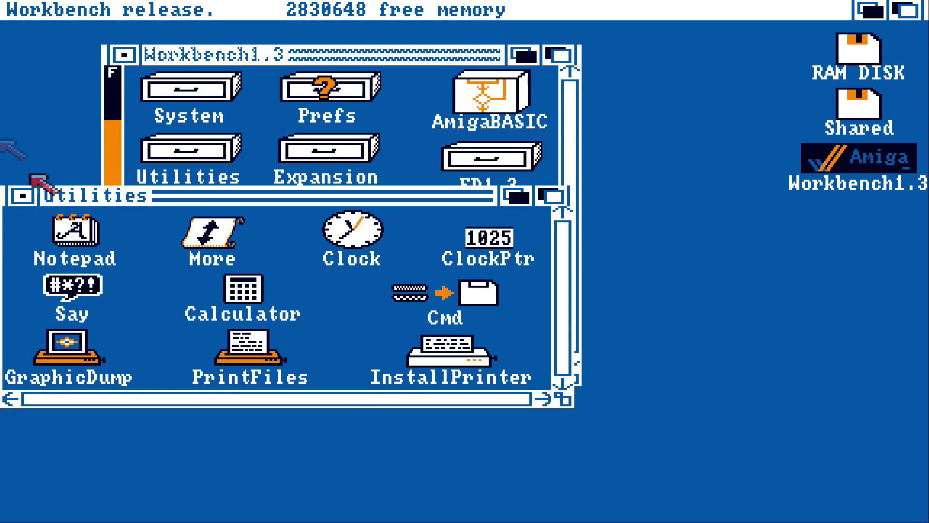
left_click(21, 196)
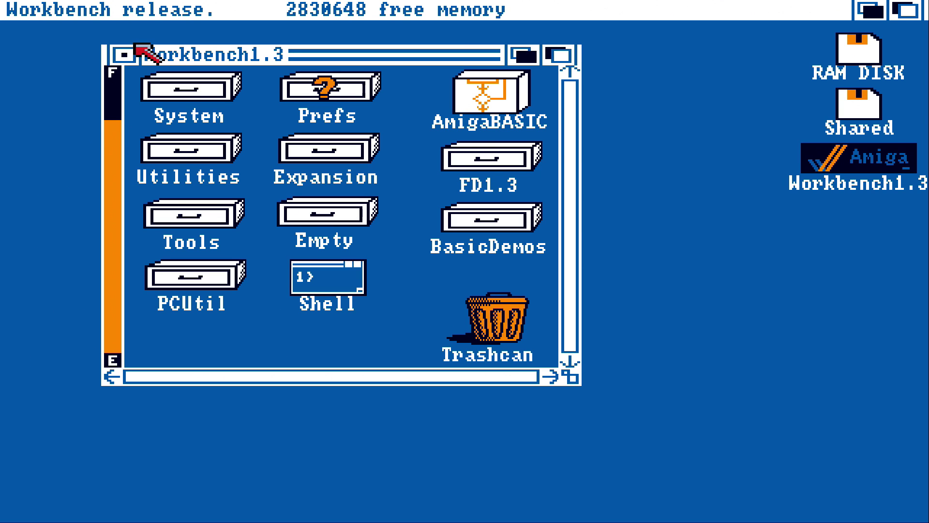
left_click(125, 55)
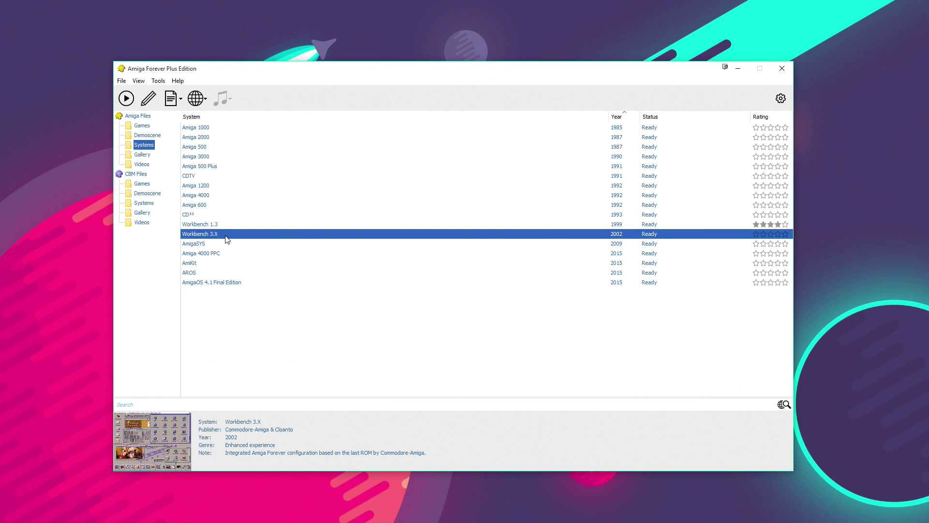
Step: Start the Workbench 3.X system, launch TurboText and close it again
double_click(227, 238)
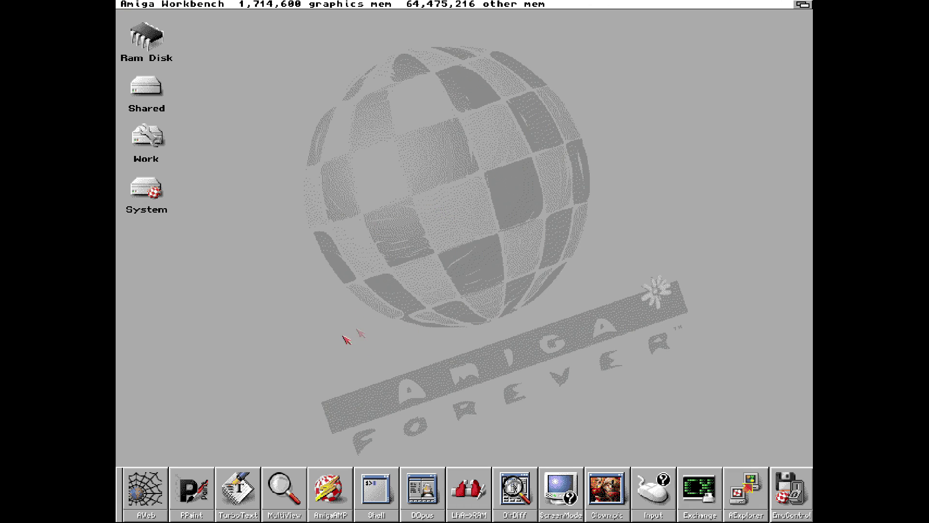
left_click(252, 493)
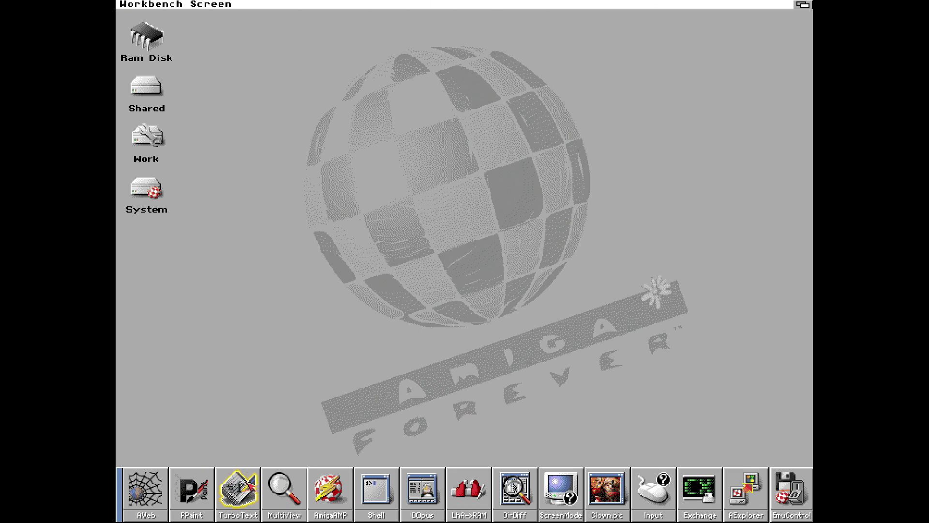
left_click(139, 21)
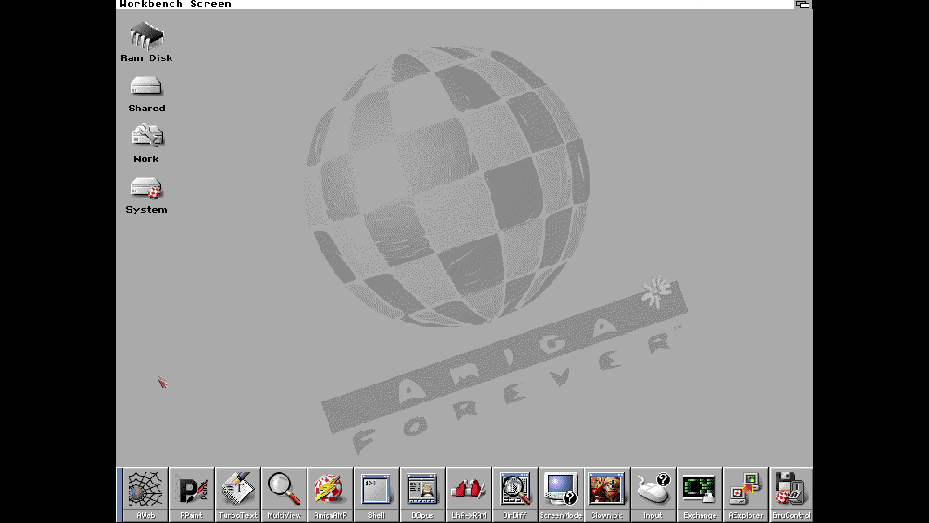
Step: Launch Personal Paint and load the Clown.pic image, accepting the prompts for loading it
left_click(199, 486)
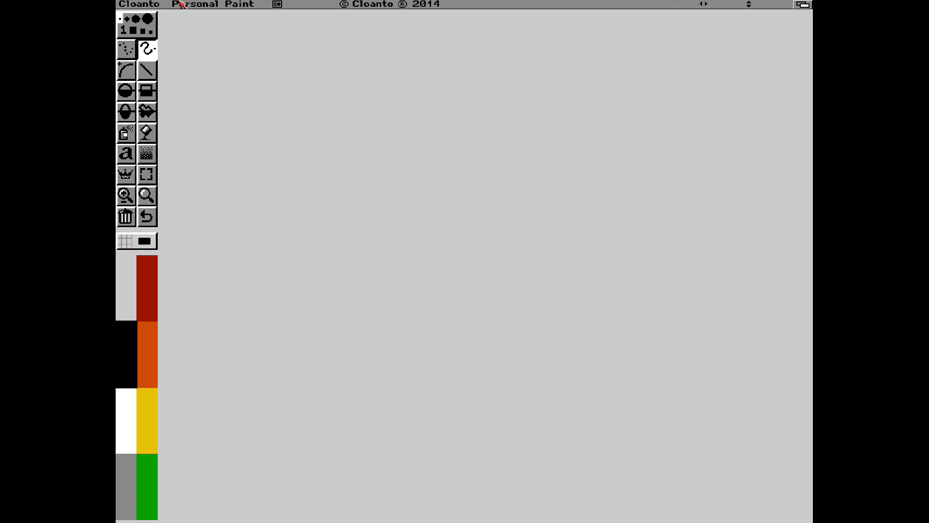
right_click(177, 3)
left_click(156, 15)
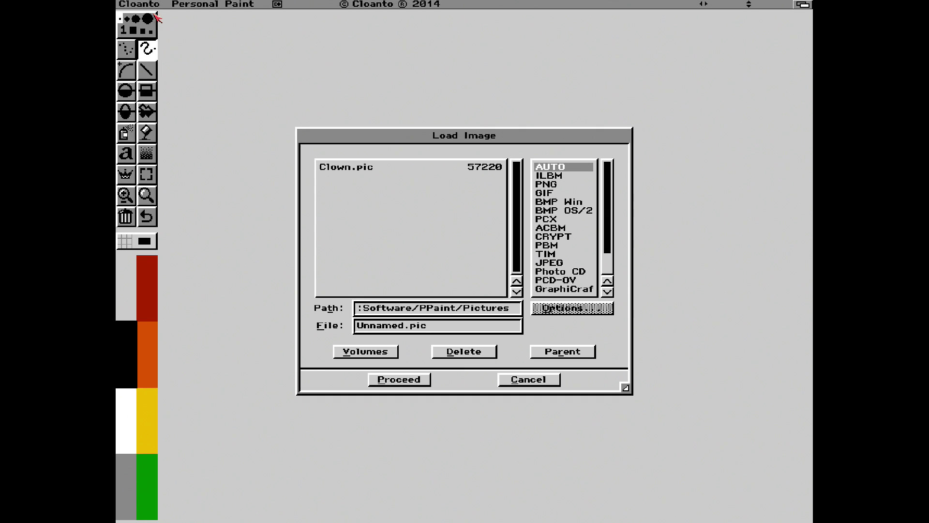
double_click(356, 169)
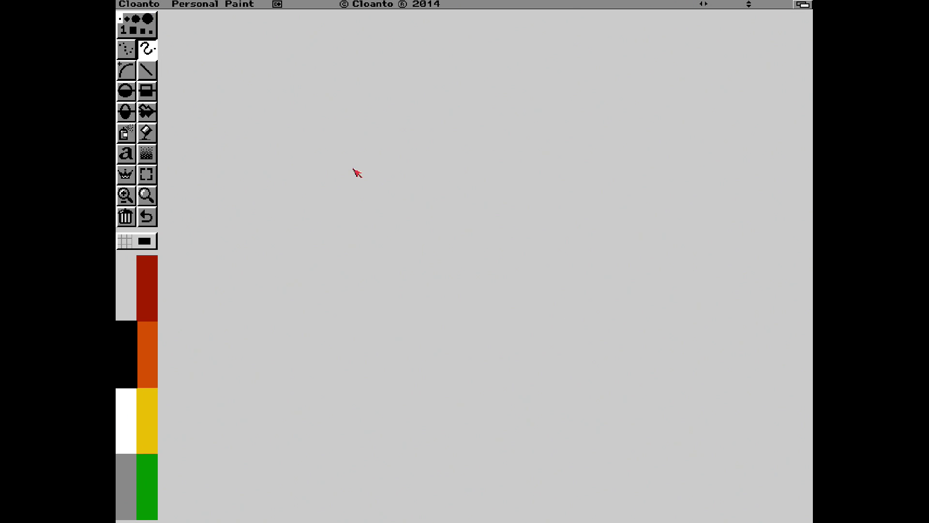
left_click(430, 284)
left_click(420, 324)
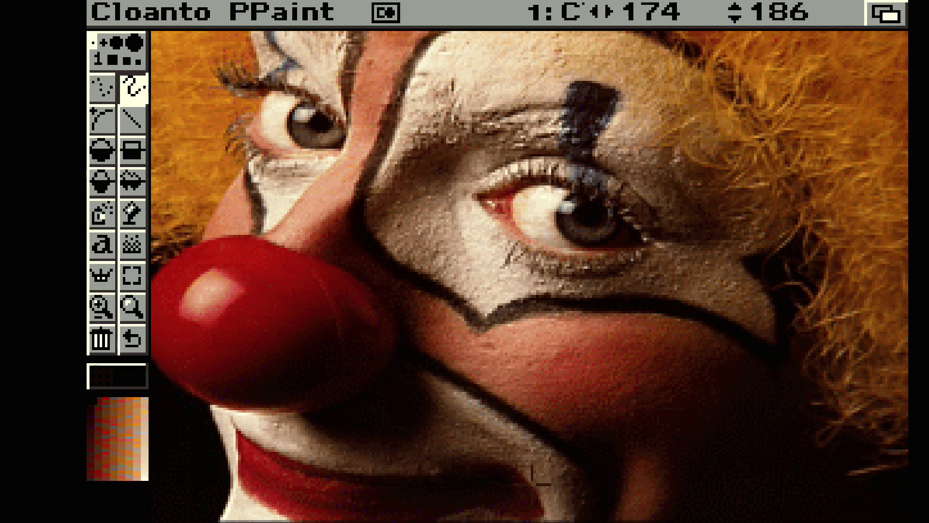
Step: Quit Personal Paint to return to Workbench
right_click(93, 10)
mouse_move(73, 288)
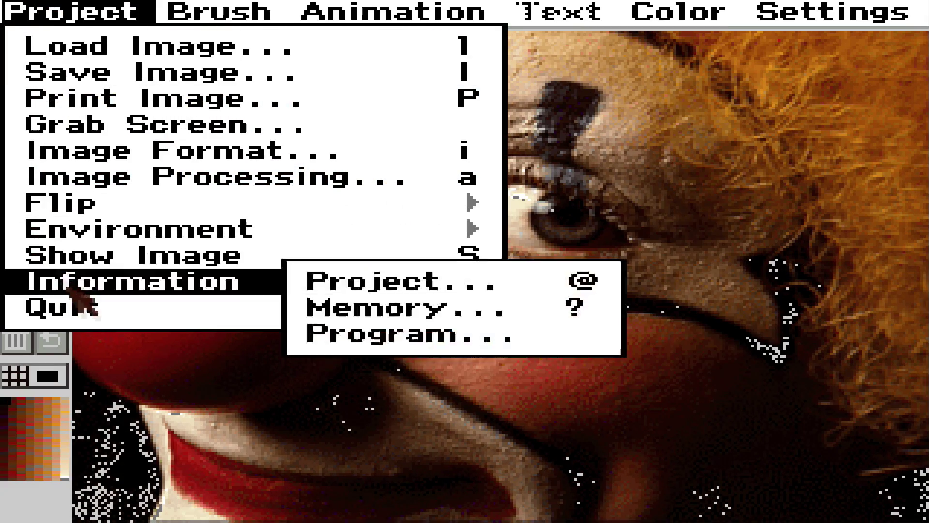
left_click(170, 314)
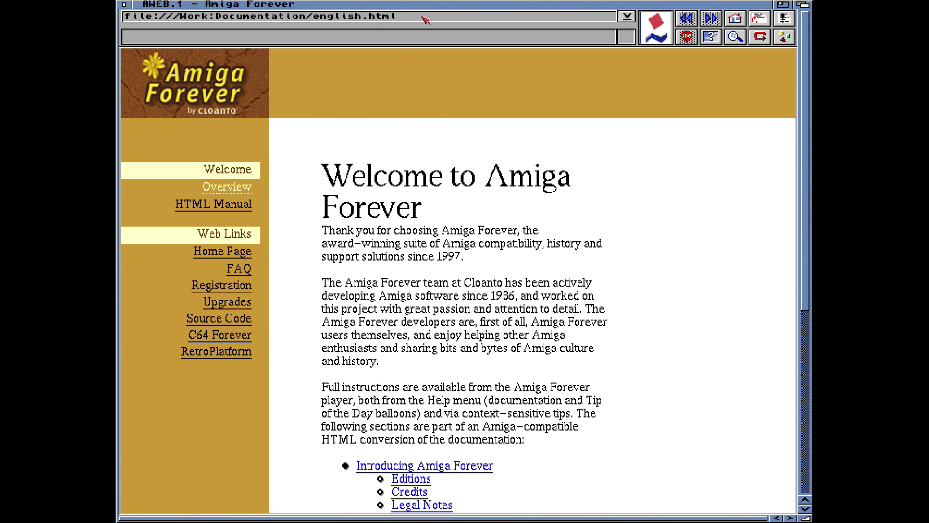
Step: Clear the address of the documentation page in the AWeb browser and begin entering a new one
key("ctrl+x")
type("a")
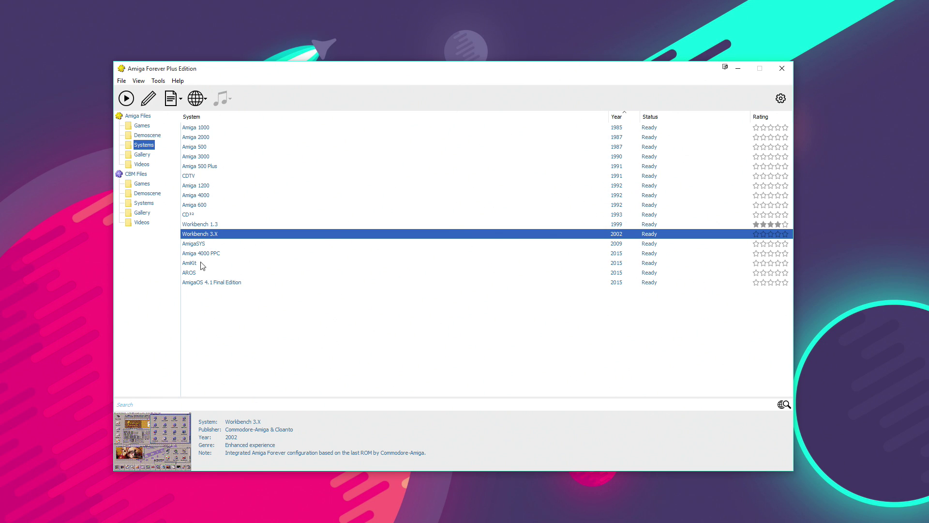
Step: Start the AmiKit system and close its AmiKit Live Update window
double_click(202, 265)
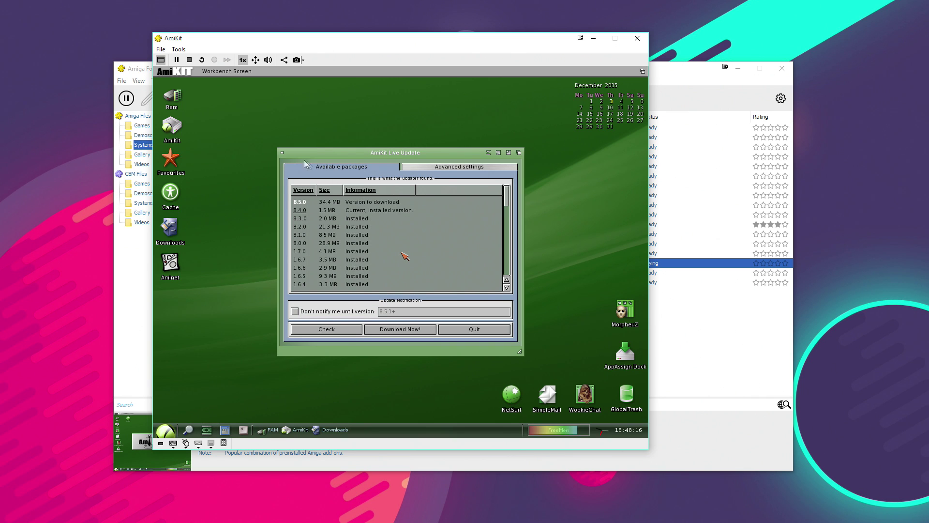
mouse_move(402, 255)
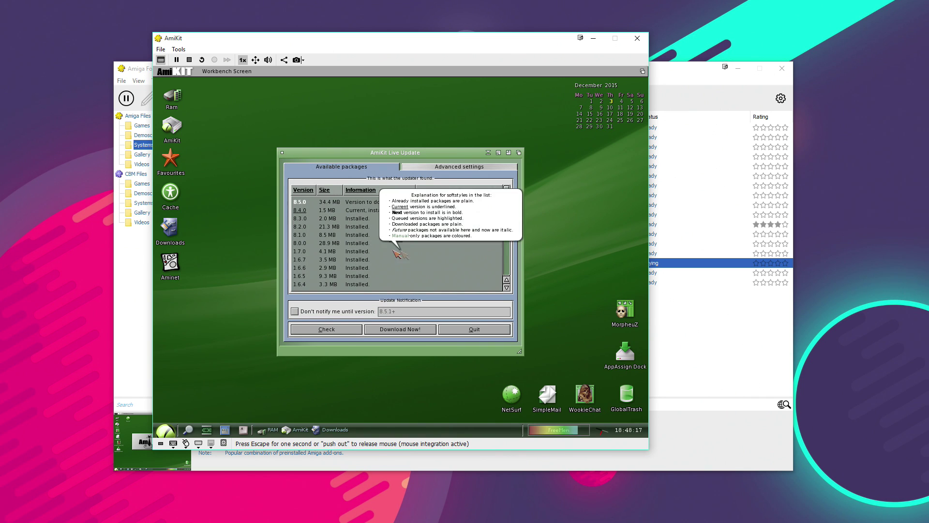
left_click(283, 153)
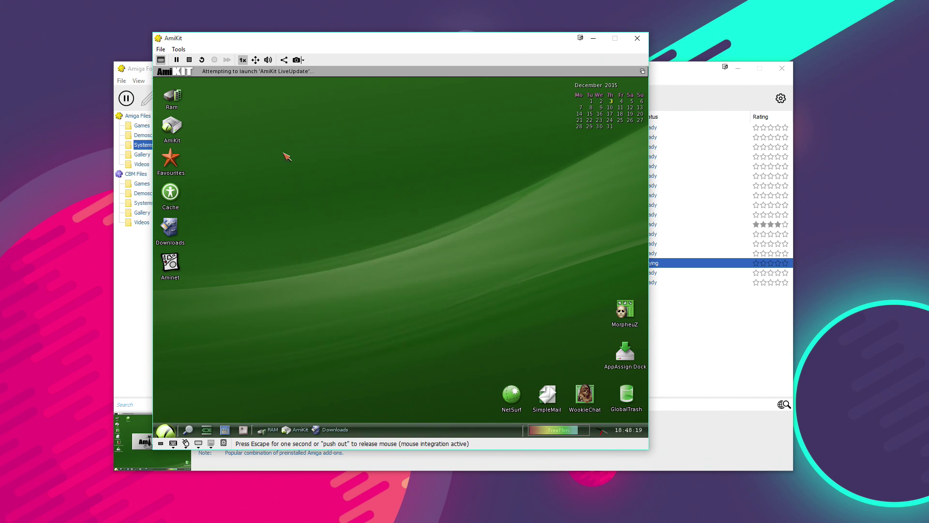
Step: Open the Aminet file listing and close it, and do the same with the DirOpus 4 file manager
double_click(177, 262)
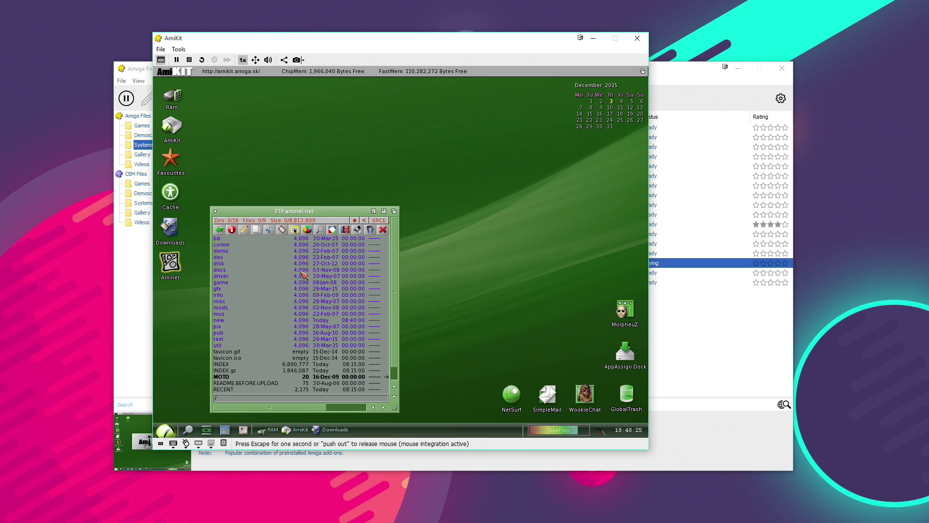
left_click(215, 211)
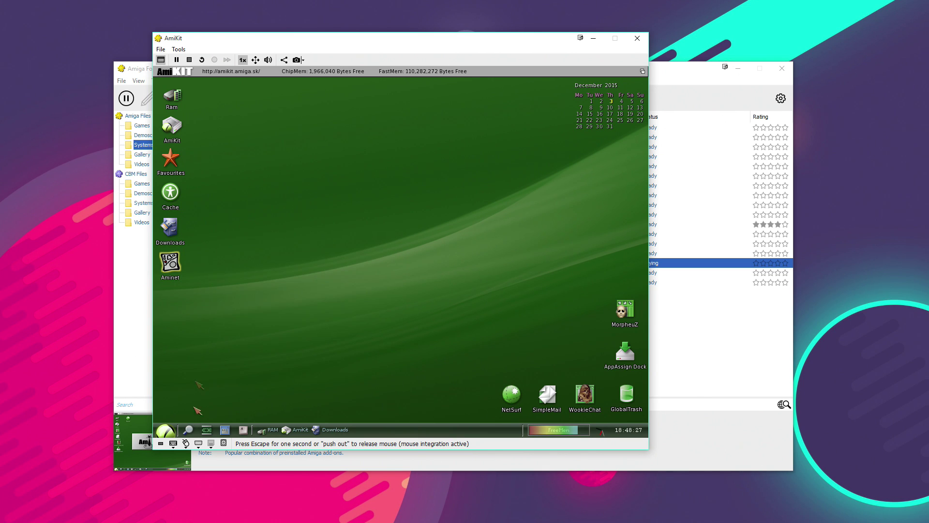
left_click(170, 428)
mouse_move(194, 253)
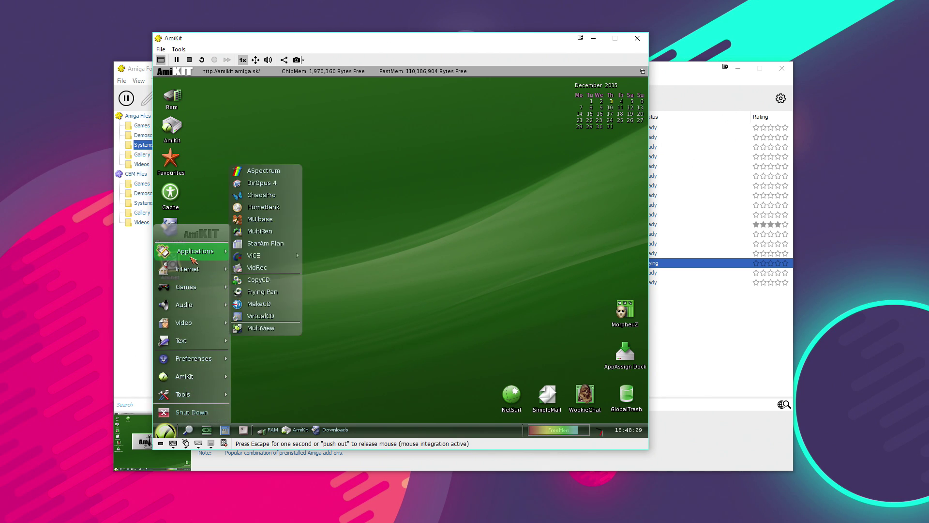
left_click(266, 184)
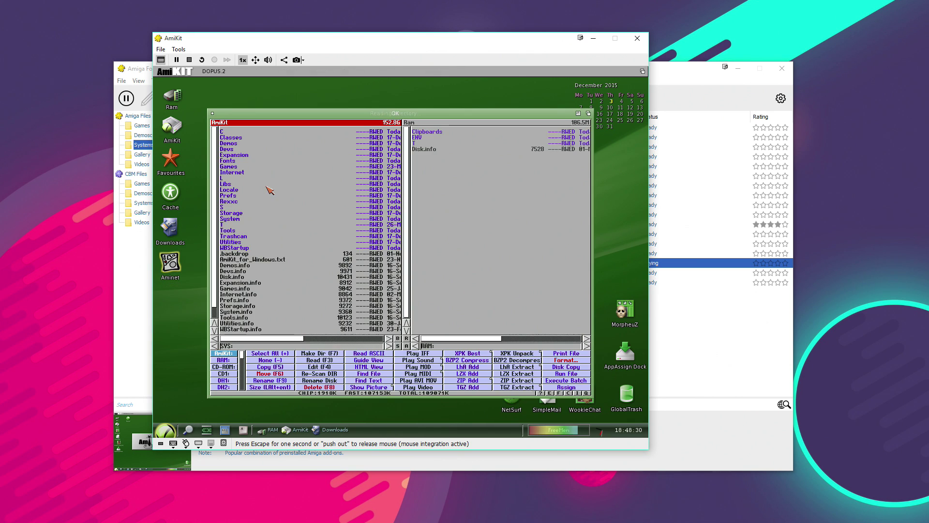
left_click(218, 119)
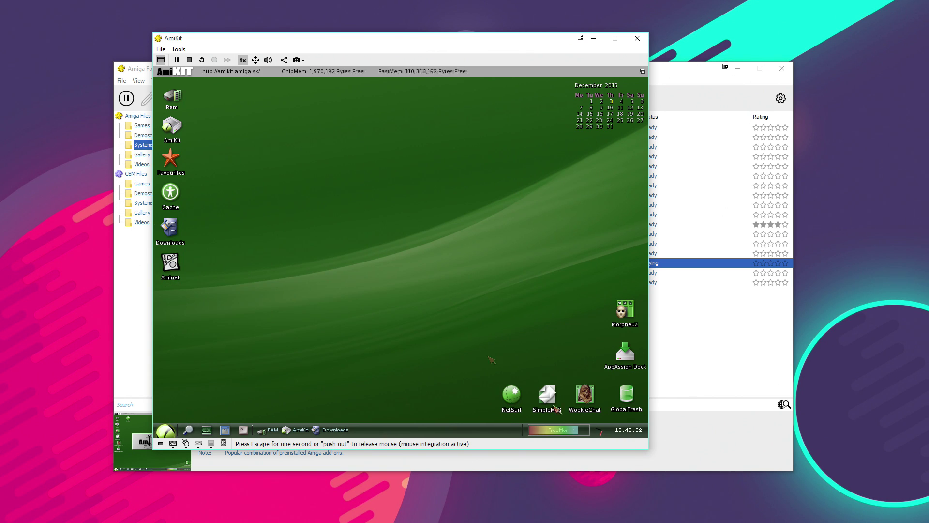
Step: Open the NetSurf browser, load the bookmarked Amiga.org site and close the browser
double_click(521, 398)
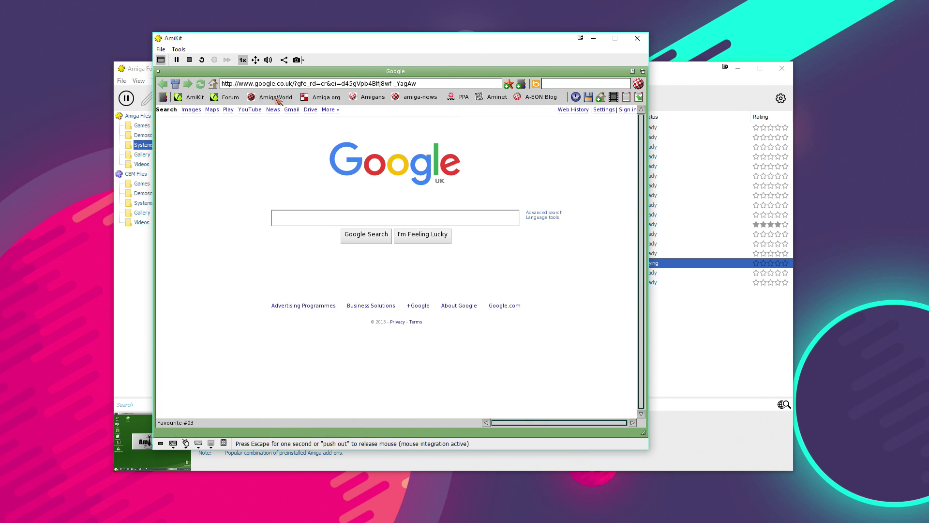
left_click(320, 98)
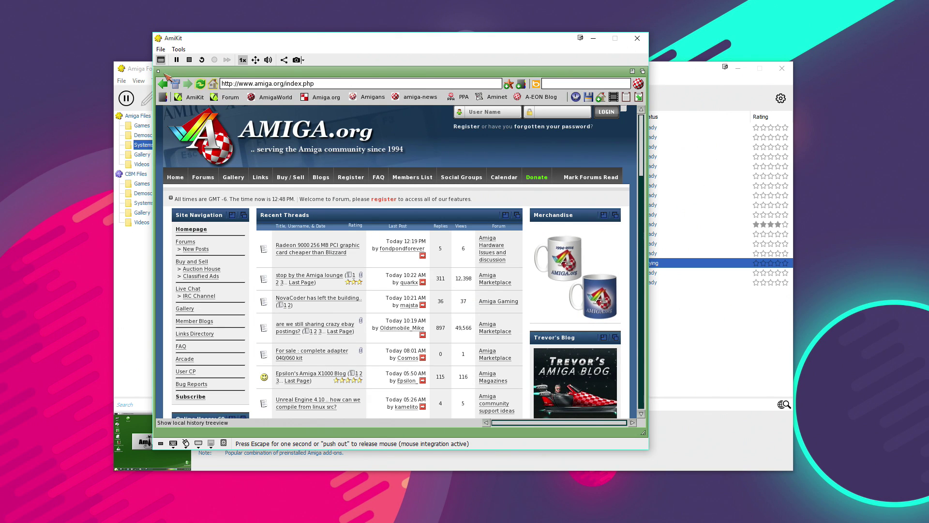
left_click(159, 72)
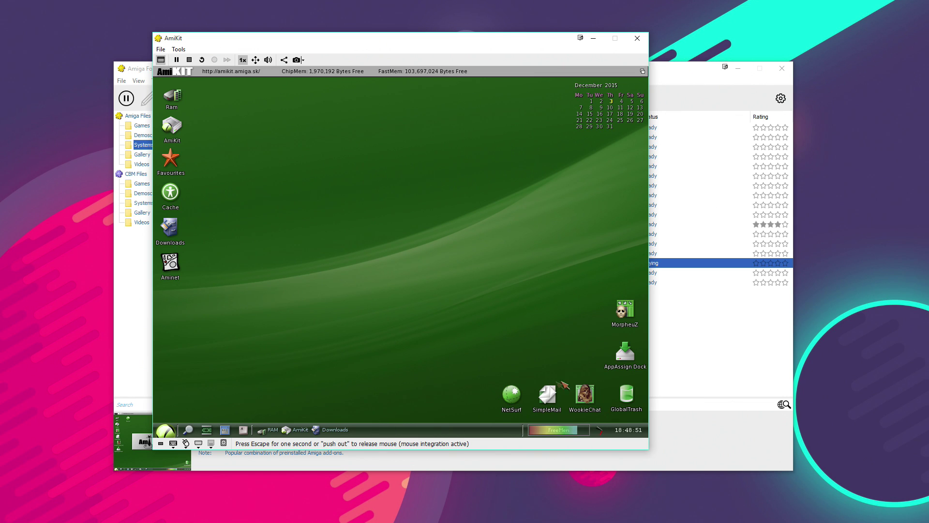
Step: Launch WookieChat, connect to the irc.amigaworld.net server in the AmigaworldNET group and enlarge the chat window
double_click(580, 394)
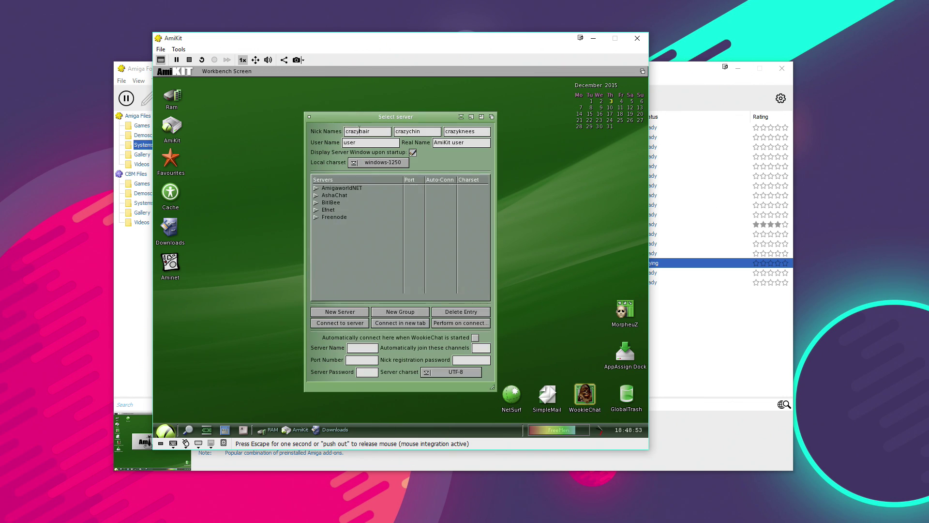
double_click(320, 188)
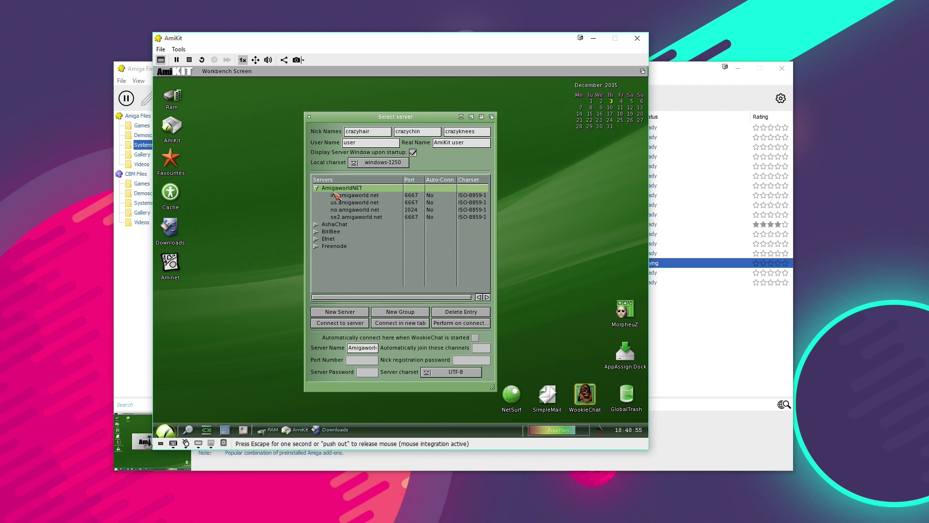
left_click(338, 196)
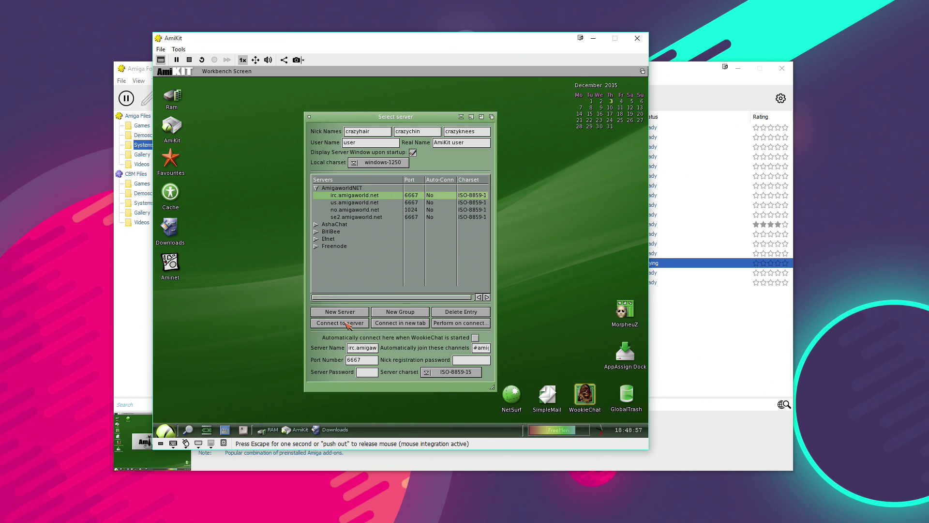
left_click(340, 323)
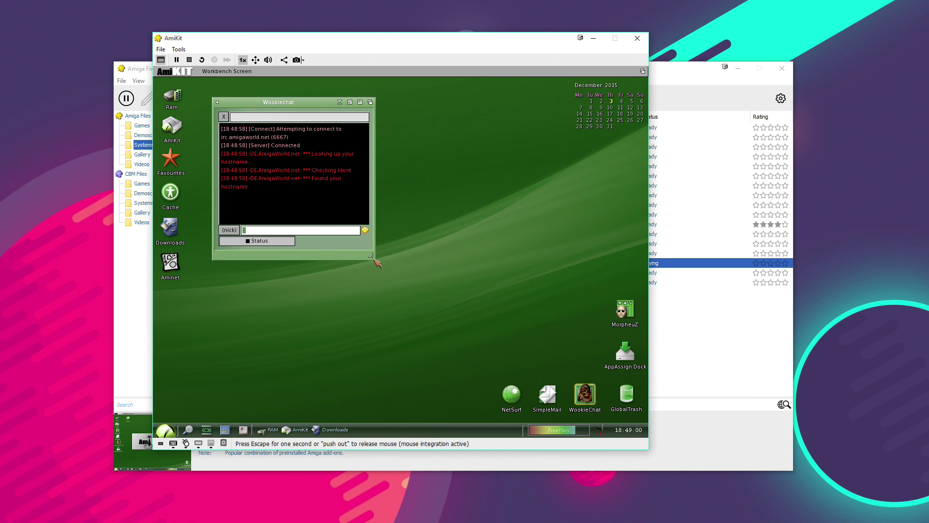
left_click_drag(371, 256, 600, 373)
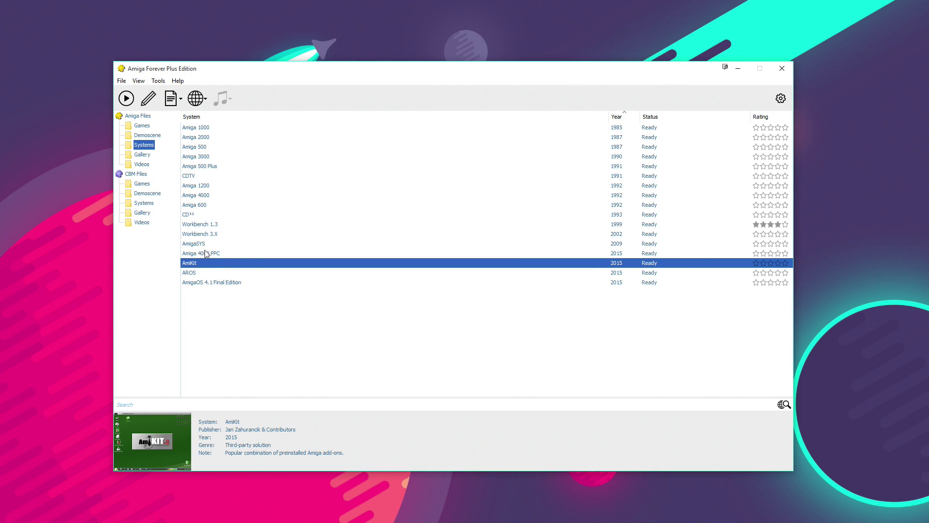
Step: Start the AmigaSYS system, view its list of emulation programs and shut the system down
double_click(205, 247)
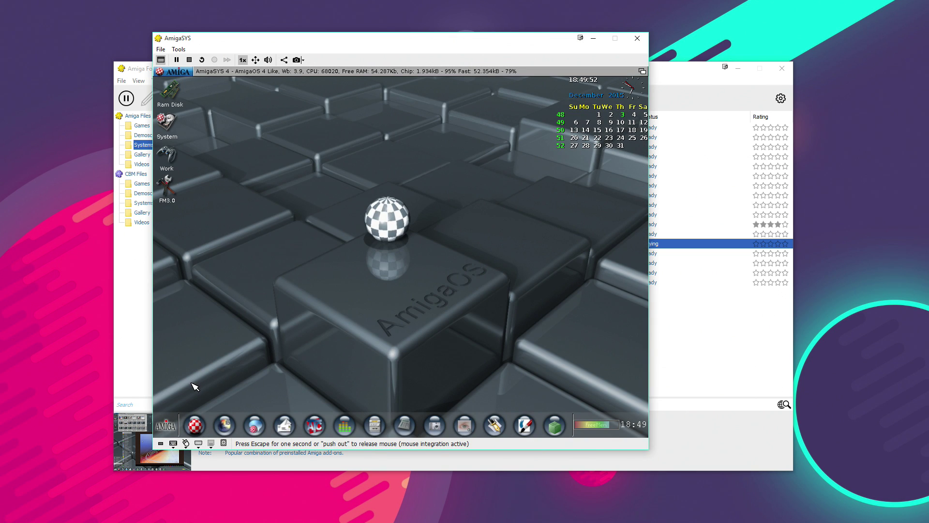
left_click(173, 428)
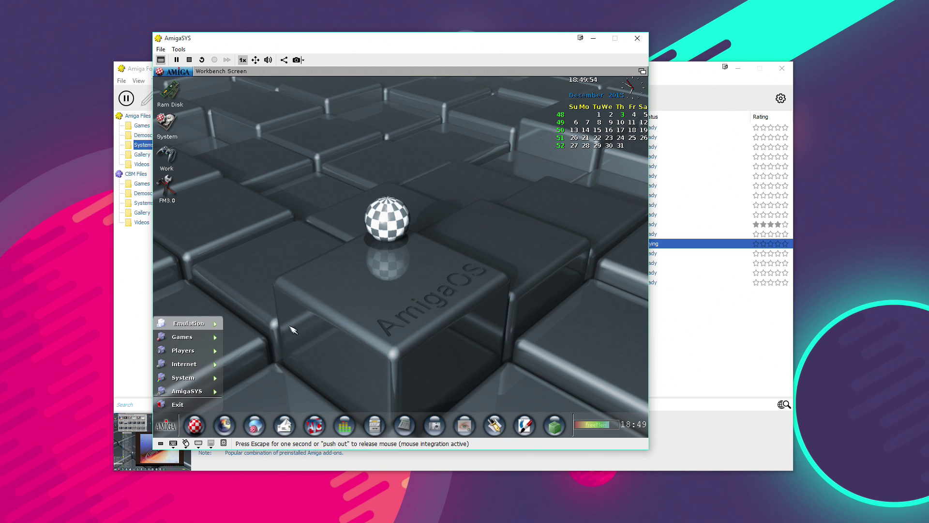
left_click(673, 330)
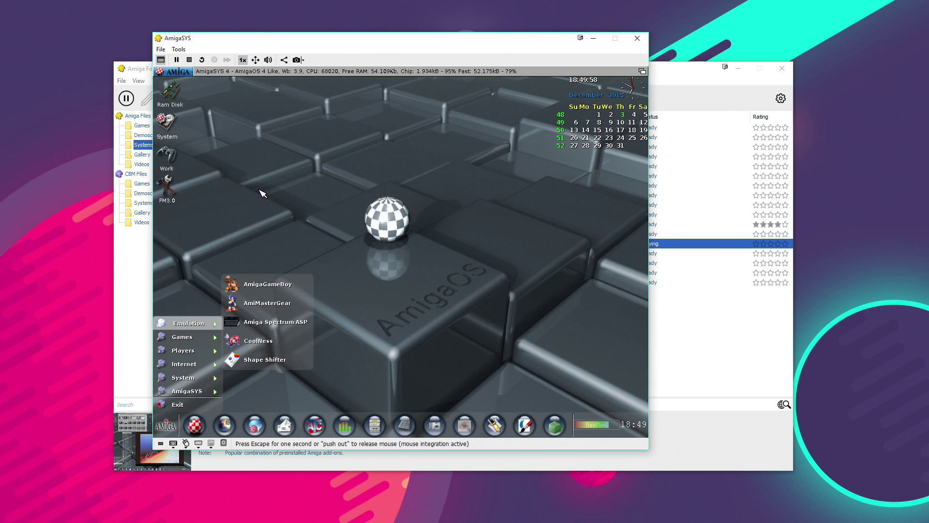
left_click(635, 38)
left_click(487, 295)
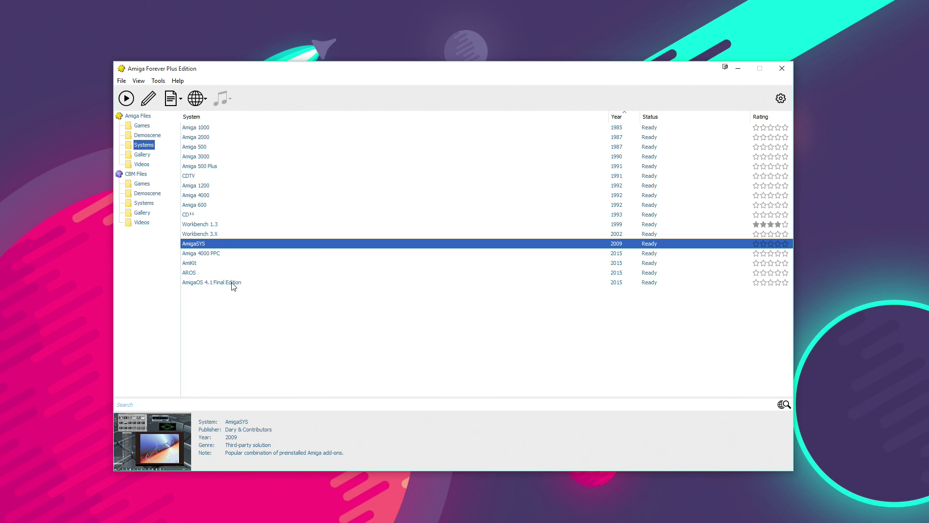
Step: Start the AmigaOS 4.1 Final Edition system and open the System drawer on its System disk
left_click(218, 256)
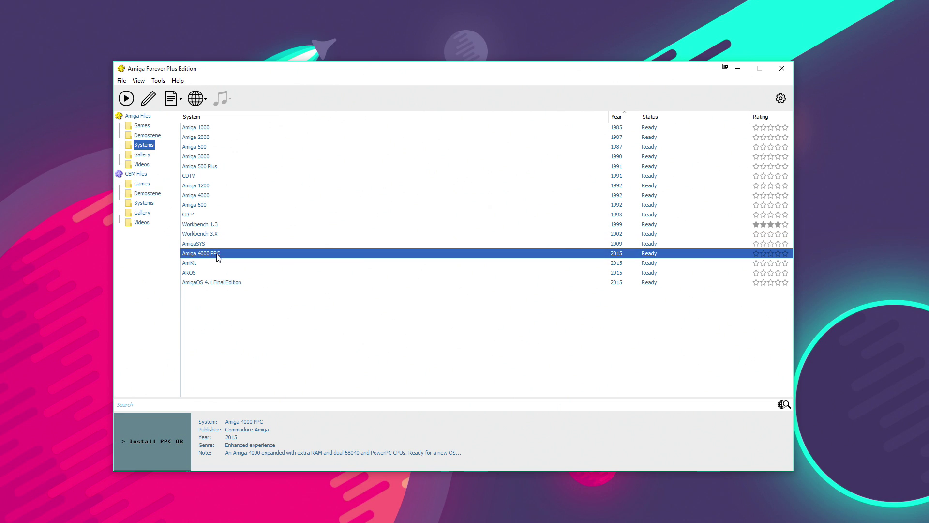
double_click(224, 282)
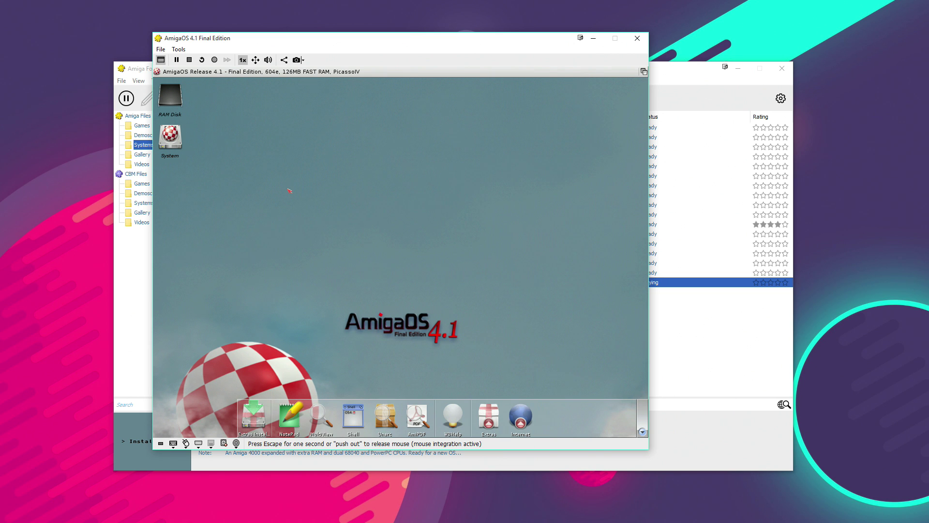
double_click(176, 141)
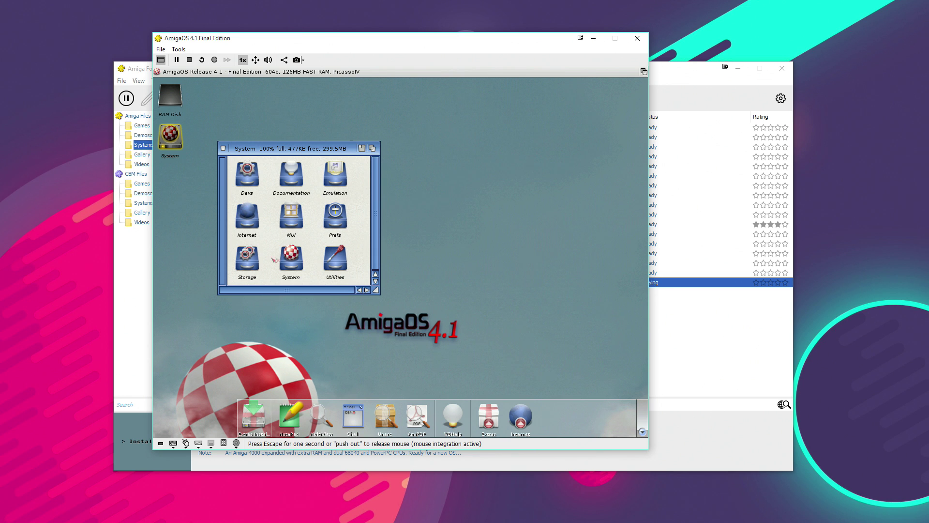
double_click(290, 257)
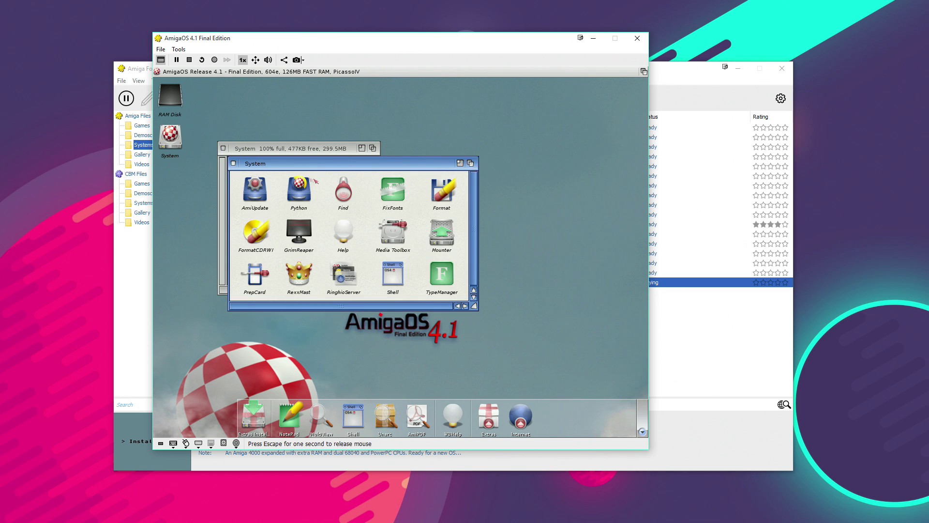
Step: Open the Utilities drawer of the System disk and launch the Ranger tool from its drawer
left_click(308, 150)
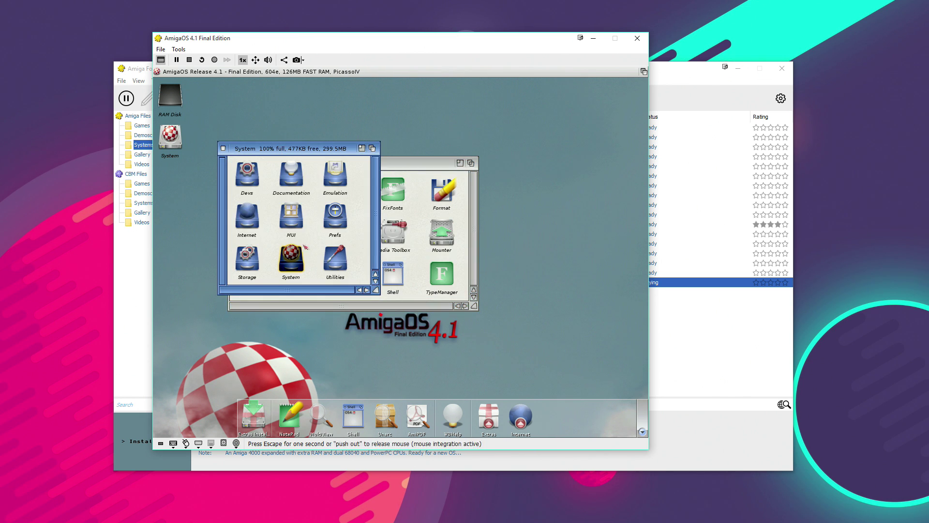
double_click(334, 259)
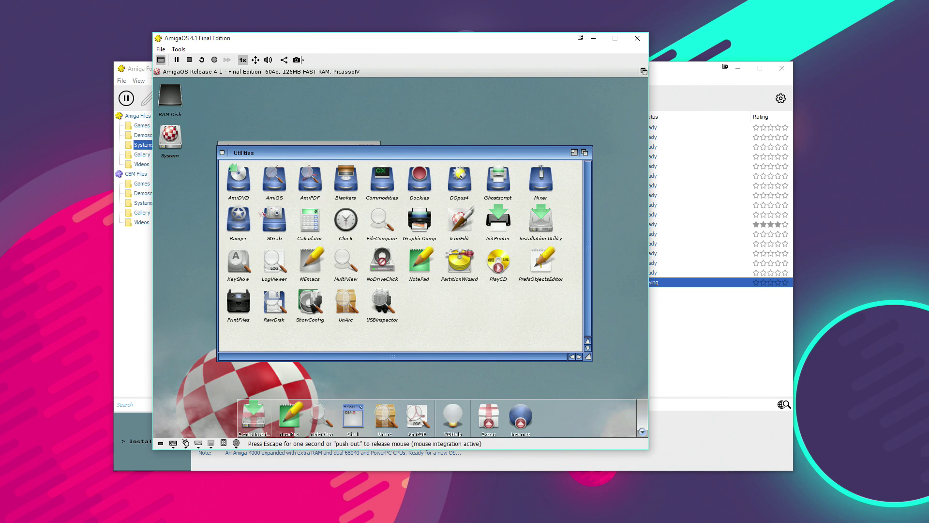
double_click(239, 218)
double_click(251, 204)
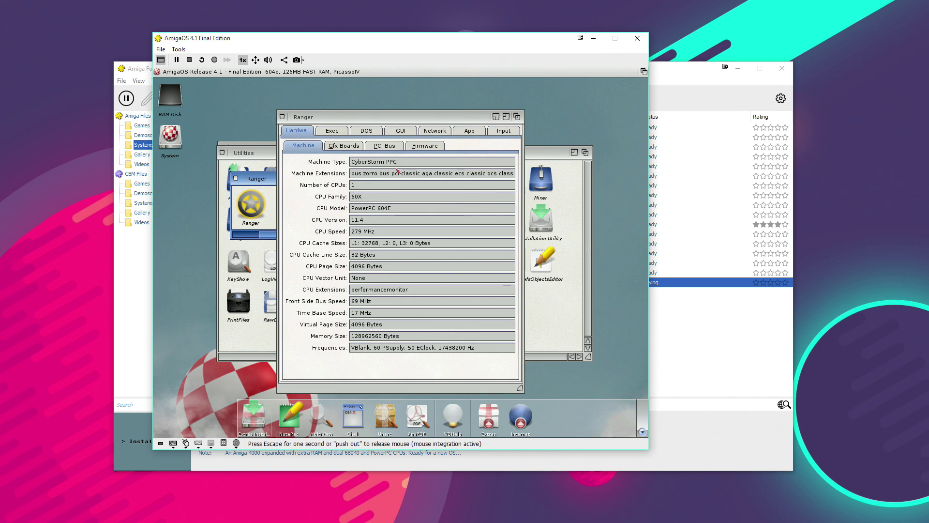
Step: Examine the graphics board and machine hardware details in Ranger, and close its windows
left_click(363, 202)
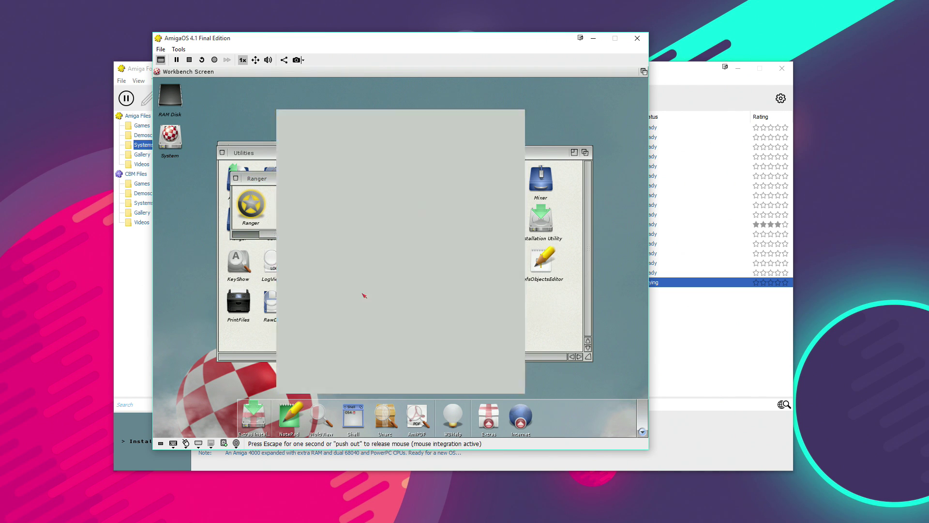
left_click(344, 145)
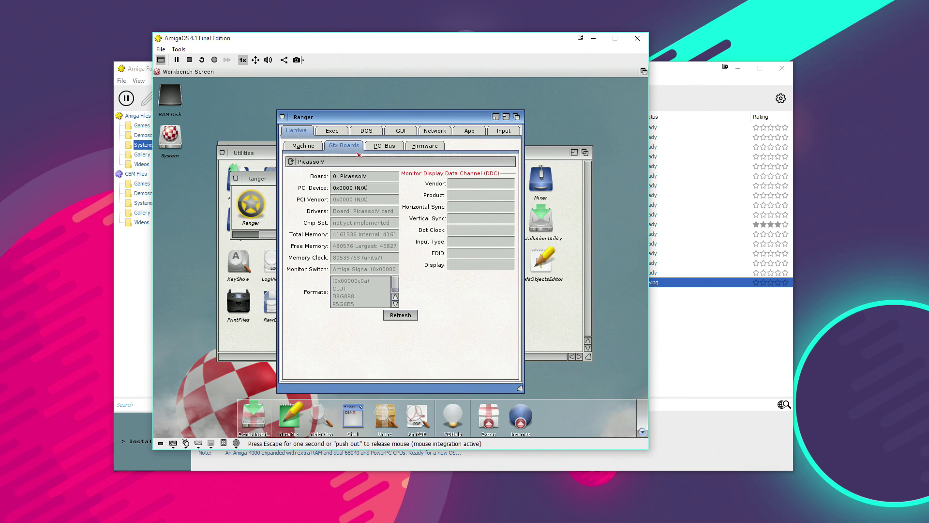
left_click(303, 145)
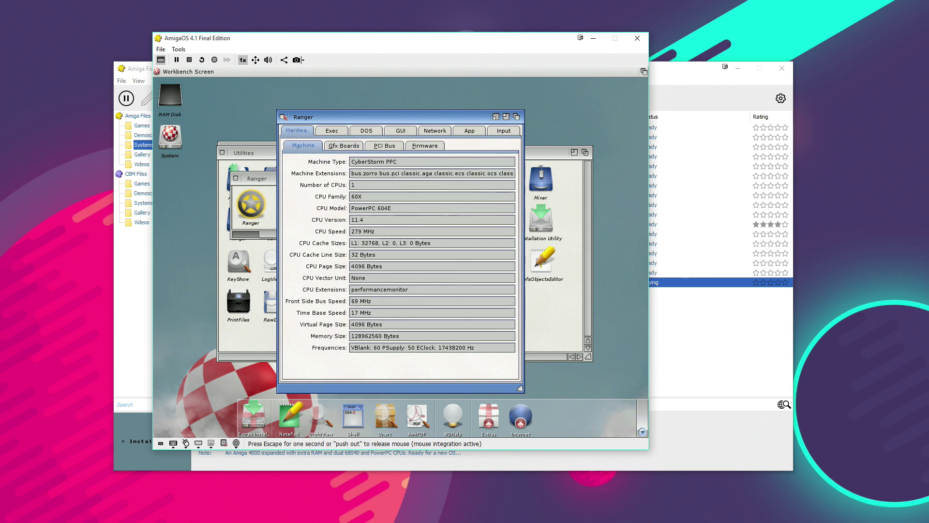
left_click(283, 117)
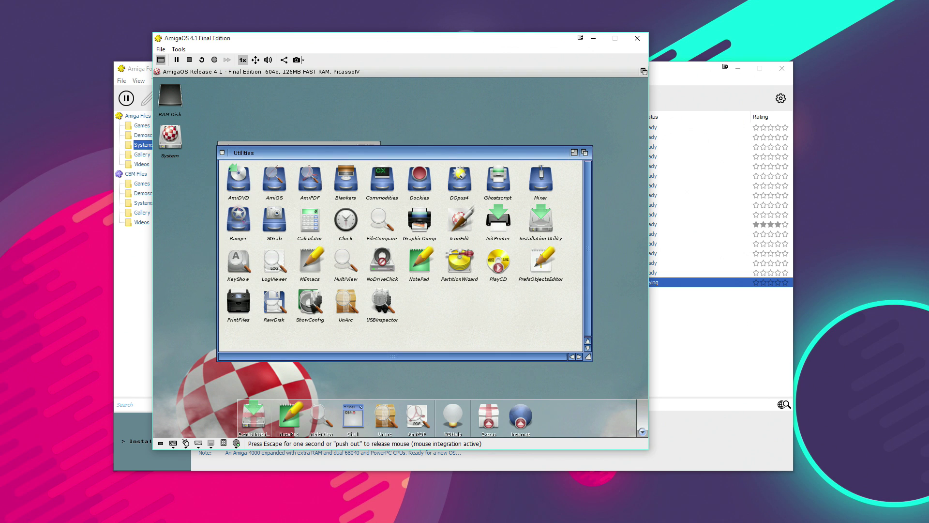
Step: Open the Clock utility, move it over the Utilities window, and close it along with the open drawer windows
double_click(345, 220)
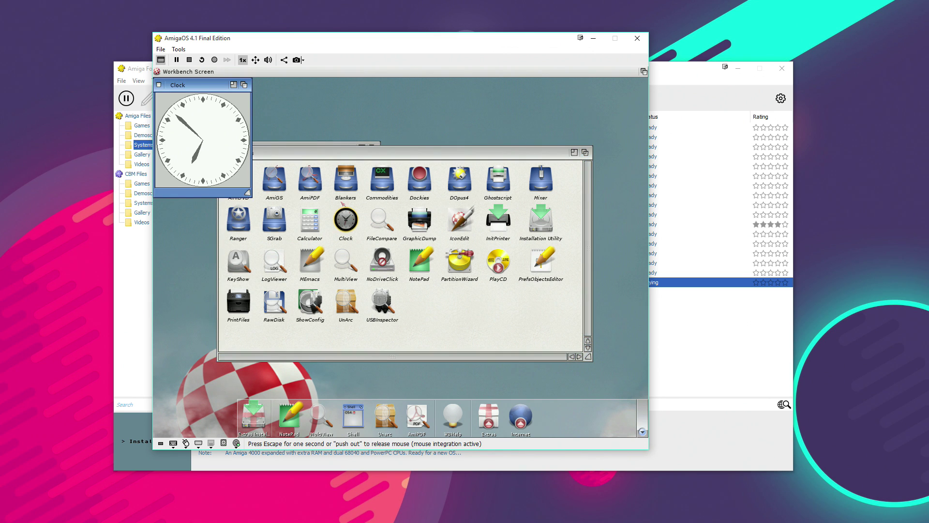
left_click_drag(194, 84, 264, 127)
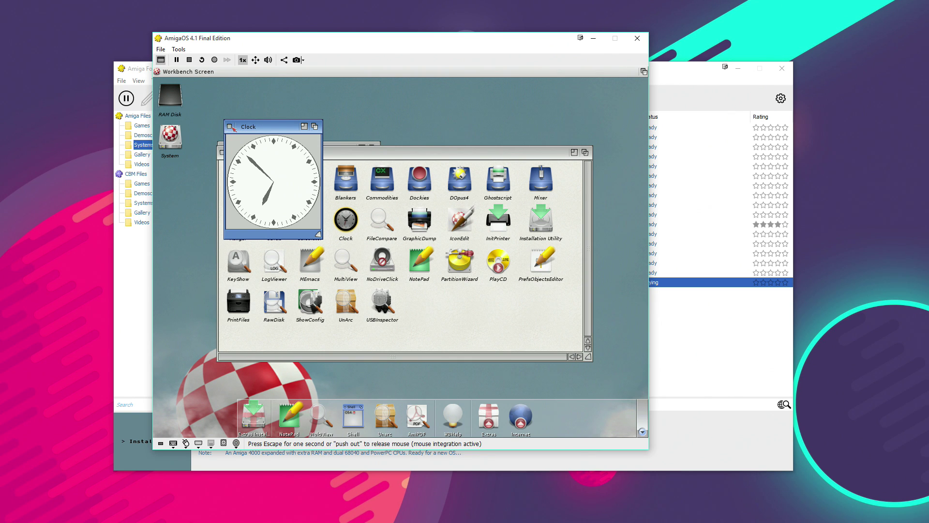
left_click(230, 127)
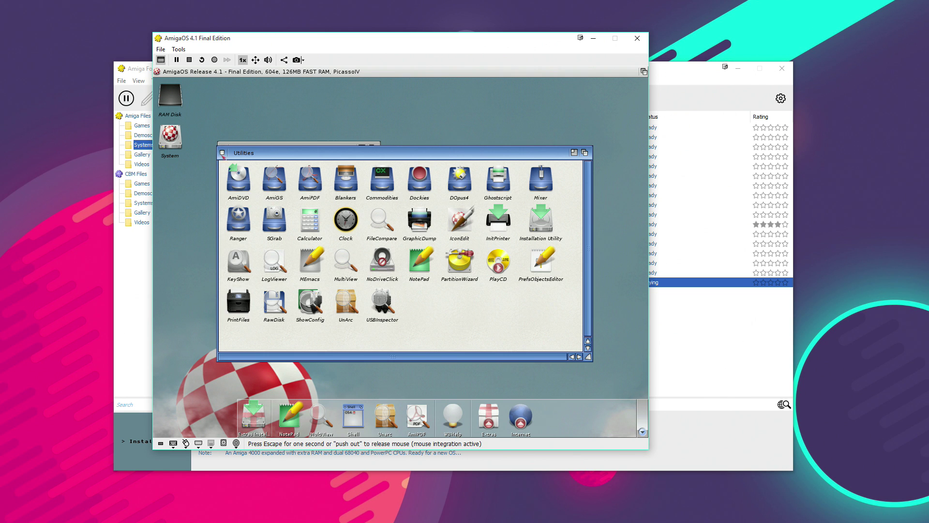
left_click(222, 153)
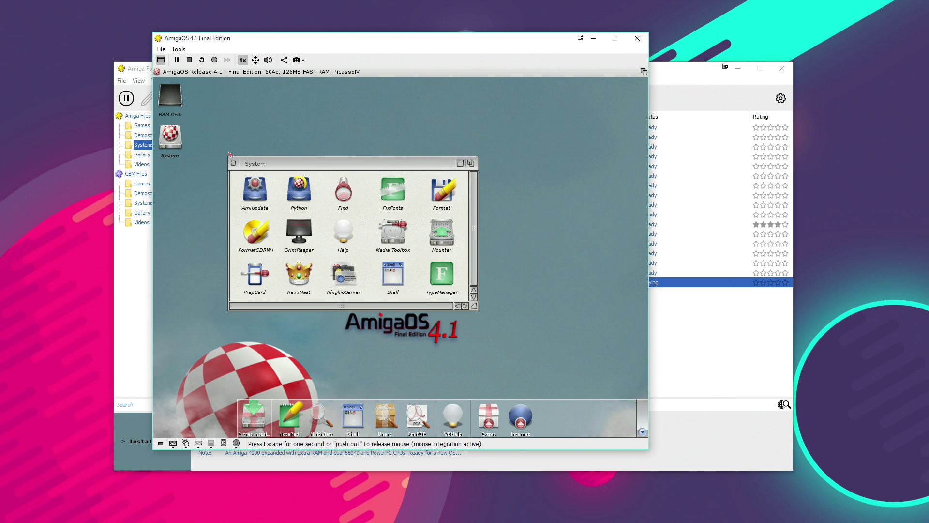
left_click(234, 164)
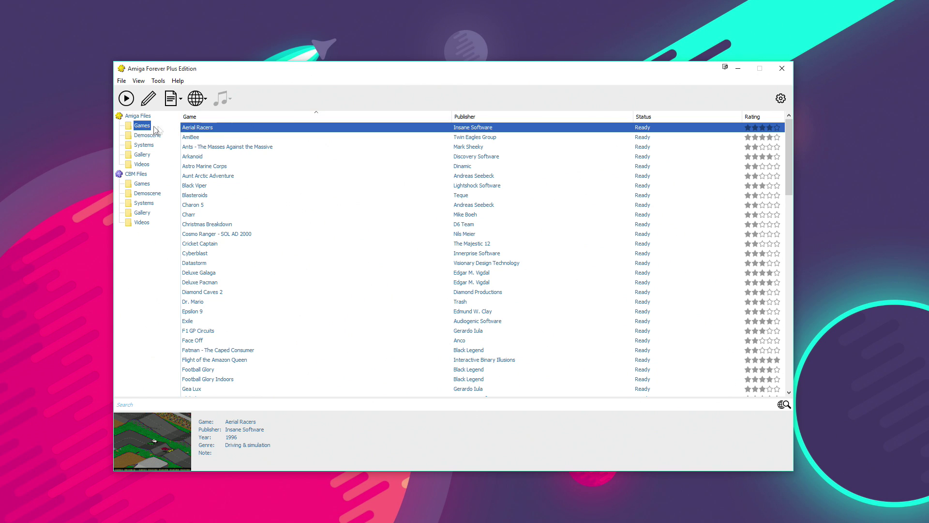
Step: Browse the Amiga games from Blasteroids down past T-Racer, examining each title's preview picture, publisher, year and genre
left_click(284, 195)
key("Down")
key("Down")
key("Down")
key("Down")
key("Down")
key("Down")
key("Down")
key("Down")
key("Down")
key("Down")
key("Down")
key("Down")
key("Down")
key("Down")
key("Down")
key("Down")
key("Down")
key("Down")
key("Down")
key("Down")
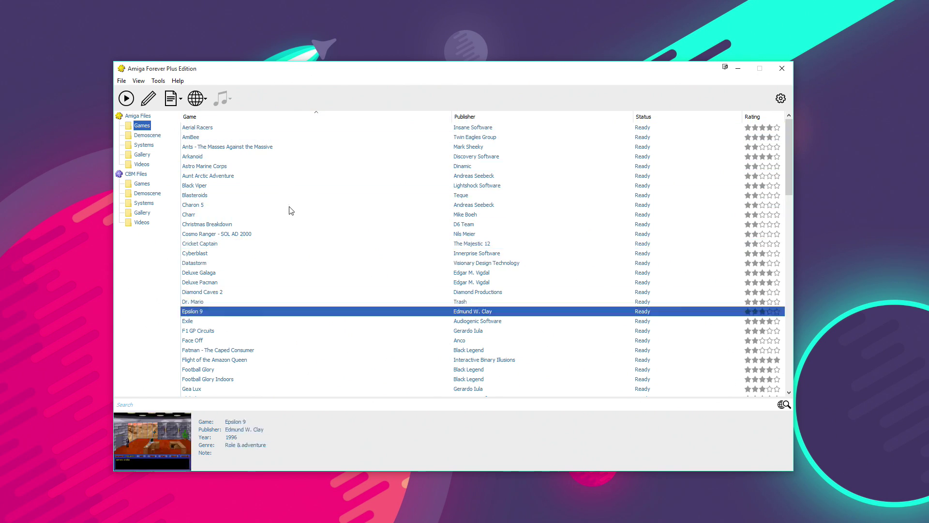
key("Down")
key("Down")
key("Down")
key("Down")
key("Down")
key("Down")
key("Down")
key("Down")
key("Down")
key("Down")
key("Down")
key("Down")
key("Down")
key("Down")
key("Down")
key("Down")
key("Down")
key("Down")
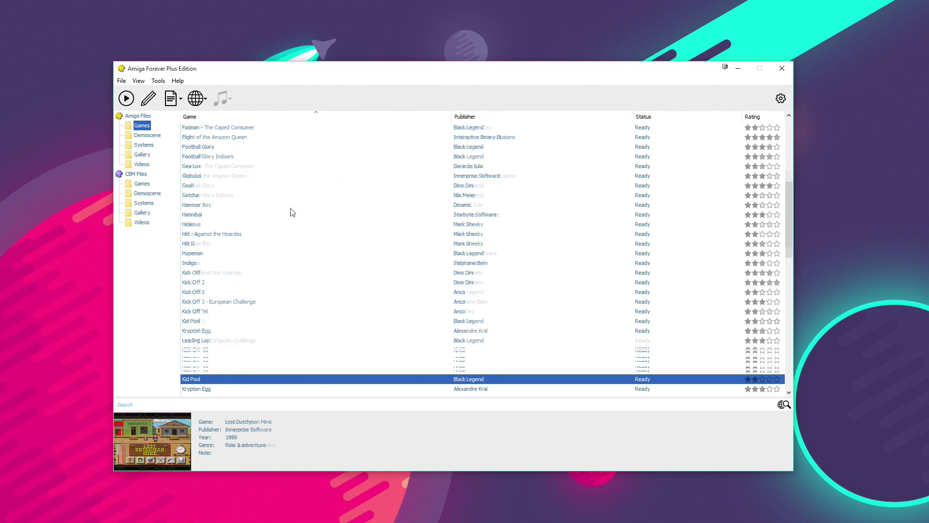
key("Down")
key("Down")
key("Down")
key("Down")
key("Down")
key("Down")
key("Down")
key("Down")
key("Down")
key("Down")
key("Down")
key("Down")
key("Down")
key("Down")
key("Down")
key("Down")
key("Down")
key("Down")
key("Down")
key("Down")
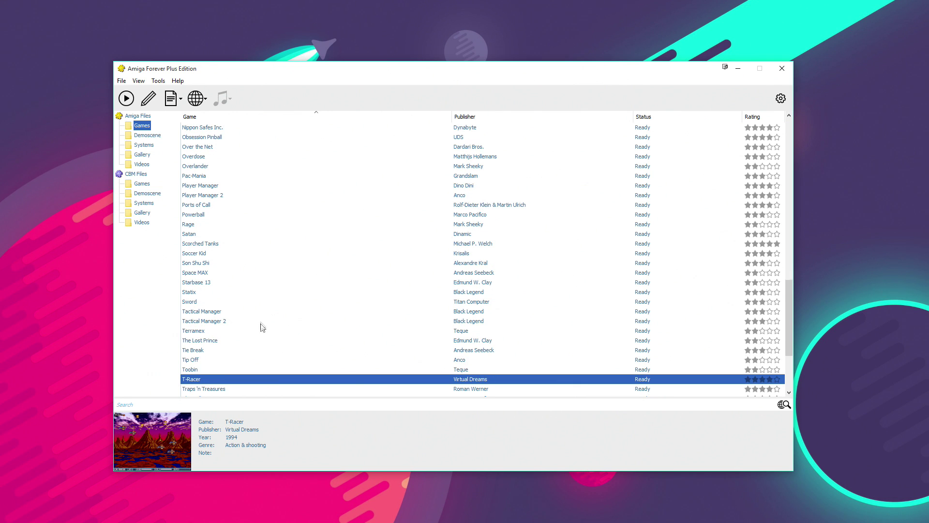
key("Down")
key("Down")
key("Down")
key("Down")
key("Down")
key("Down")
Step: Go back up through the Amiga games past Mega Motion and Lethal Formula, and show the details of Kick Off 2
key("Up")
key("Up")
key("Up")
key("Up")
key("Up")
key("Up")
key("Up")
key("Up")
key("Up")
key("Up")
key("Up")
key("Up")
key("Up")
key("Up")
key("Up")
key("Up")
key("Up")
key("Up")
key("Up")
key("Up")
key("Up")
key("Up")
key("Up")
key("Up")
key("Up")
key("Up")
key("Up")
key("Up")
key("Up")
key("Up")
key("Up")
key("Up")
key("Up")
key("Up")
key("Up")
key("Up")
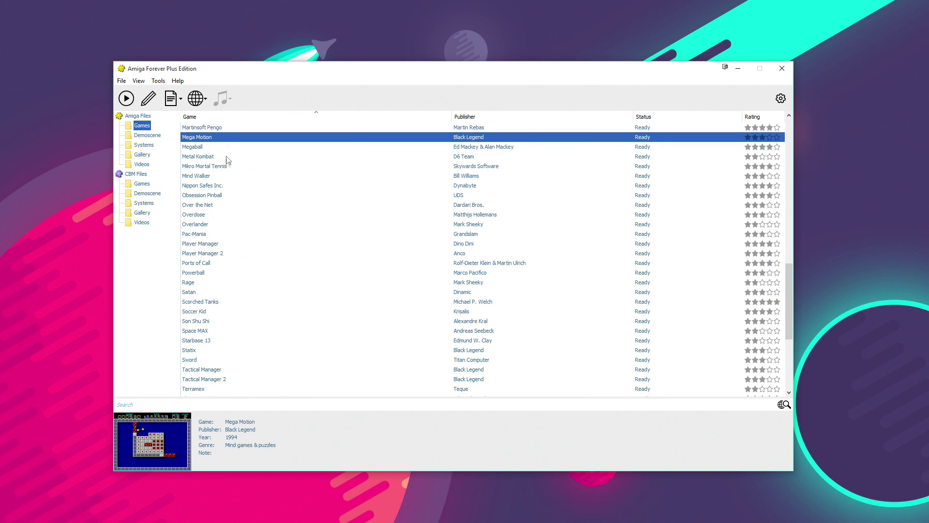
left_click(224, 146)
key("Up")
key("Up")
key("Up")
key("Up")
key("Up")
key("Up")
key("Up")
key("Up")
key("Up")
key("Up")
key("Up")
key("Up")
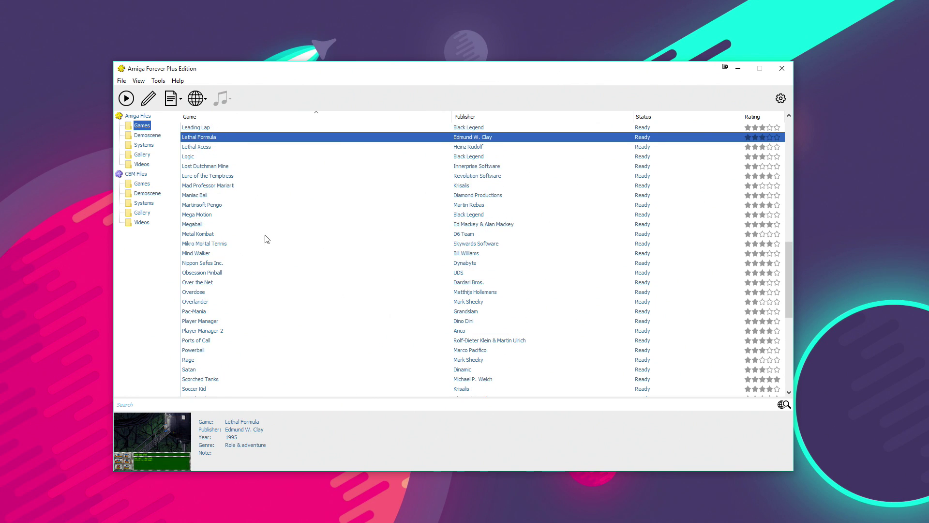
key("Up")
key("Up")
key("Up")
key("Up")
key("Up")
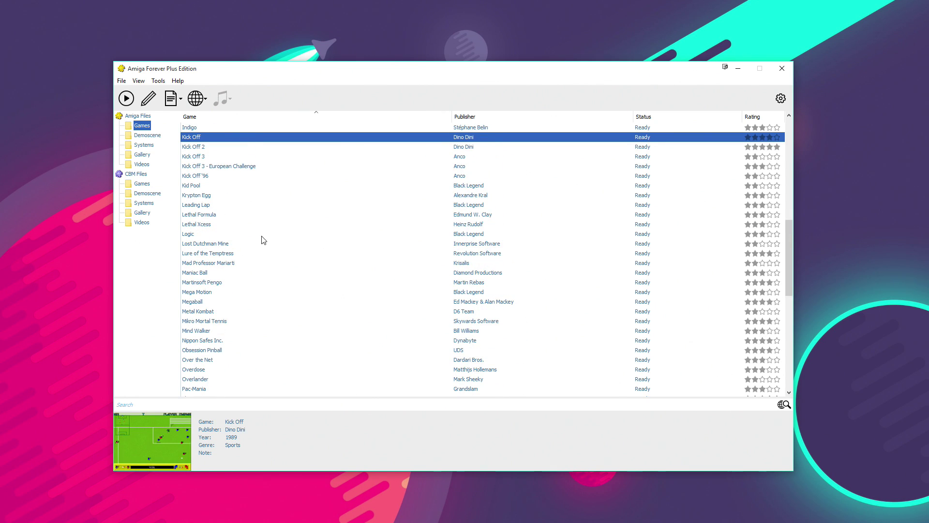
left_click(212, 148)
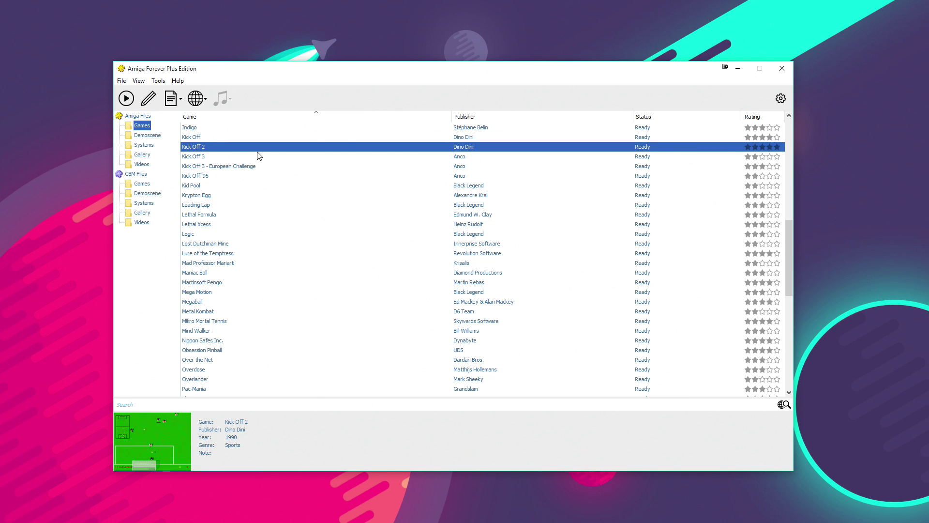
Step: Open the Amiga Demoscene category and browse its productions past D.O.S. to Enigma, examining their previews and details
left_click(146, 137)
key("Down")
key("Down")
key("Down")
key("Down")
key("Down")
key("Down")
key("Down")
key("Down")
key("Down")
key("Down")
key("Down")
key("Down")
key("Down")
key("Down")
key("Down")
key("Down")
key("Down")
key("Down")
key("Down")
key("Down")
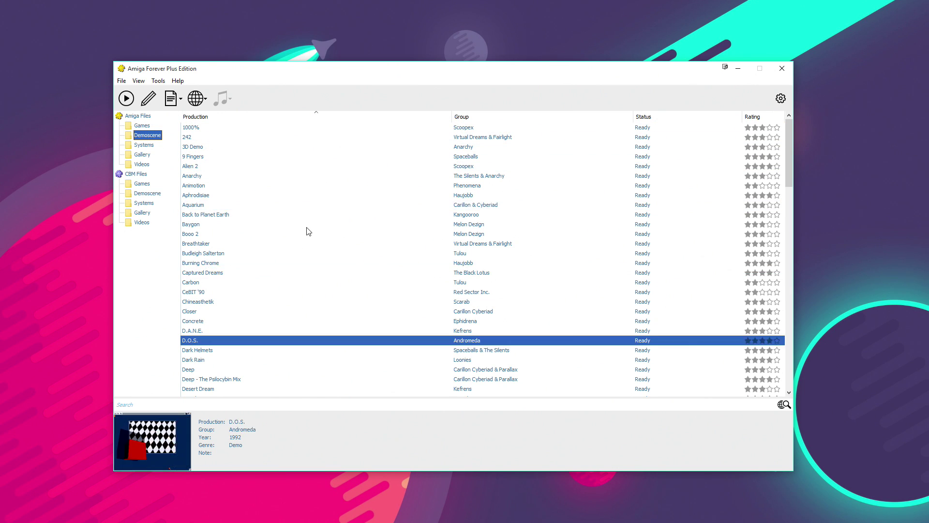
key("Up")
key("Up")
key("Up")
key("Up")
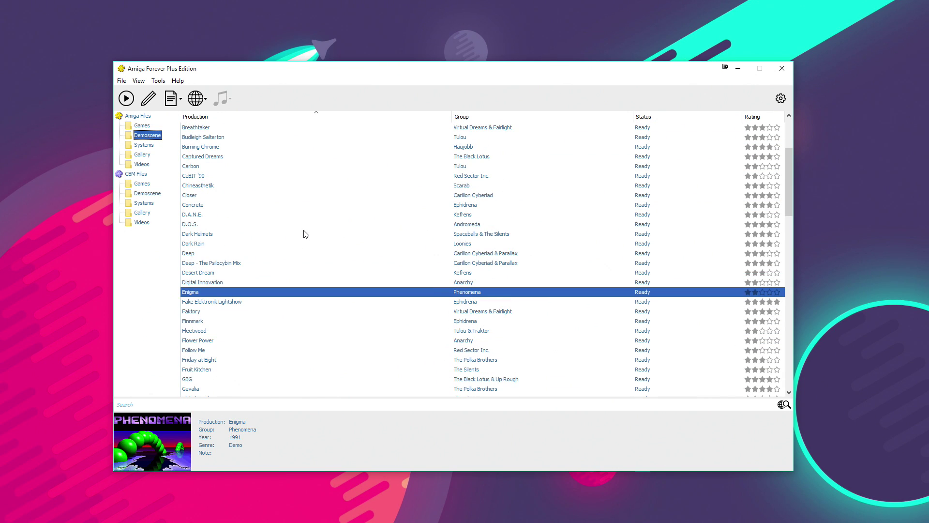
Step: Go back up through the Amiga demoscene productions from Enigma to 1000% at the start of the list
key("Up")
key("Up")
key("Up")
key("Up")
key("Up")
key("Up")
key("Up")
key("Up")
key("Up")
key("Up")
key("Up")
key("Up")
key("Up")
key("Up")
key("Up")
key("Up")
key("Up")
key("Up")
key("Up")
key("Up")
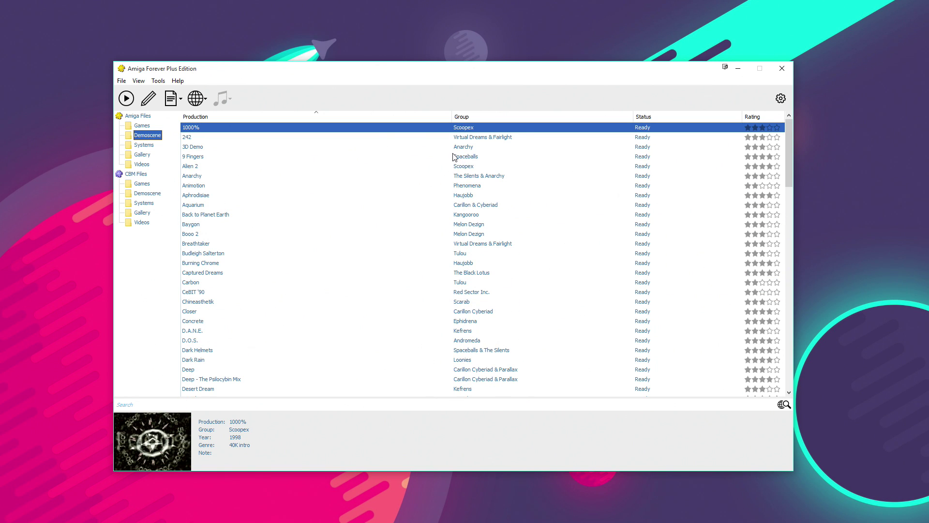
Step: Browse the Amiga demoscene productions from 9 Fingers down past Back to Planet Earth to It Can't Be Done, examining previews and details
left_click(454, 157)
key("Down")
key("Down")
key("Down")
key("Down")
key("Down")
key("Down")
key("Down")
key("Down")
key("Down")
key("Down")
key("Down")
key("Down")
key("Down")
key("Down")
key("Down")
key("Down")
key("Down")
key("Down")
key("Down")
key("Down")
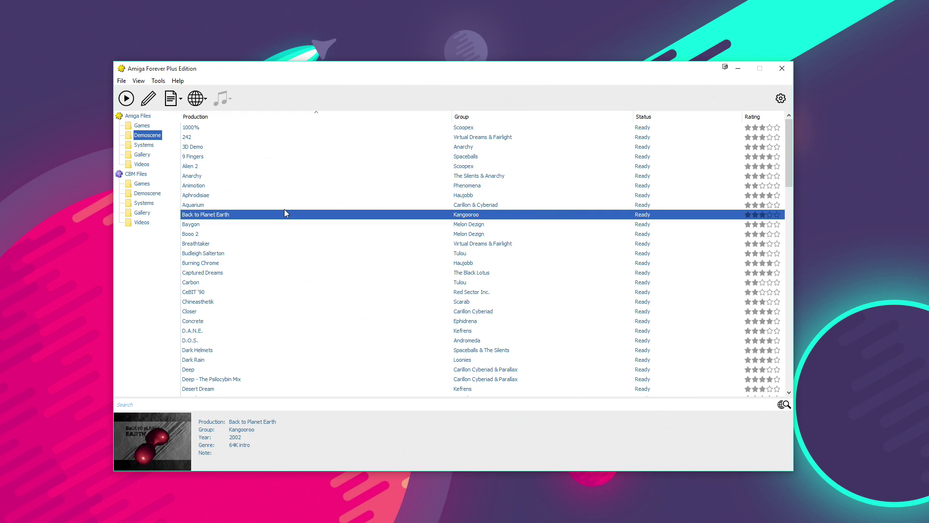
key("Down")
key("Down")
key("Down")
key("Down")
key("Down")
key("Down")
key("Down")
key("Down")
key("Down")
key("Down")
key("Down")
key("Down")
key("Down")
key("Down")
key("Down")
key("Down")
key("Down")
key("Down")
key("Down")
key("Down")
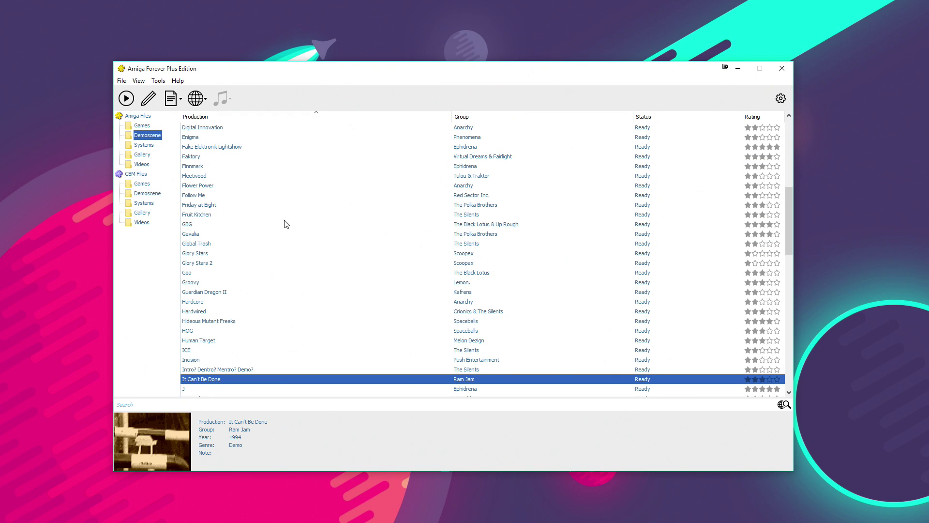
Step: Open the Amiga Gallery category and examine the details of the "Lorraine" Overview, the 2009 interview and First Demos
left_click(142, 154)
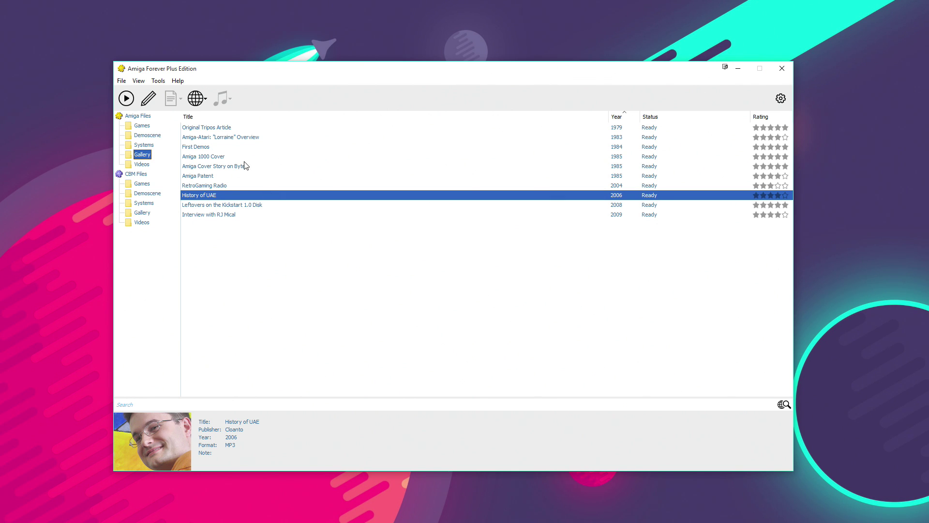
left_click(235, 139)
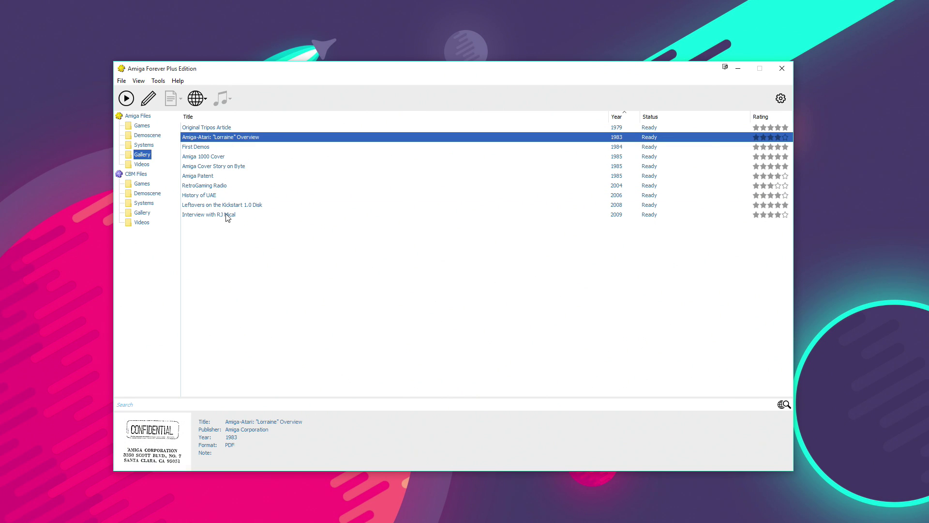
left_click(228, 216)
left_click(224, 147)
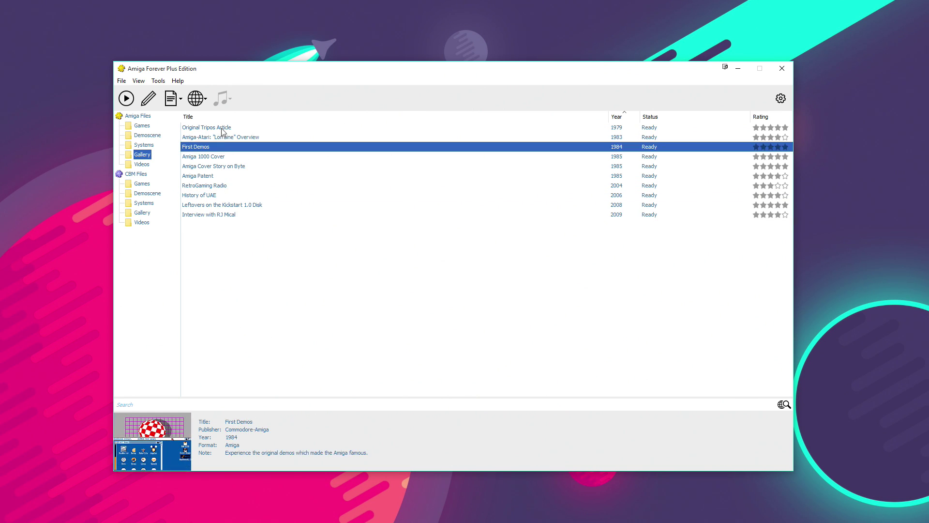
Step: View the Amiga 1000 Cover picture, close it, and open the Amiga Patent PDF from the gallery
double_click(238, 159)
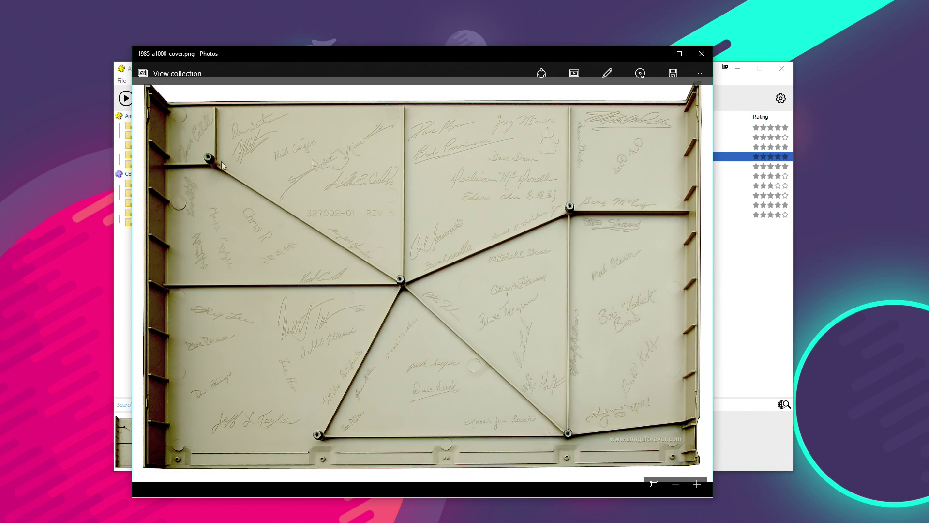
left_click(701, 54)
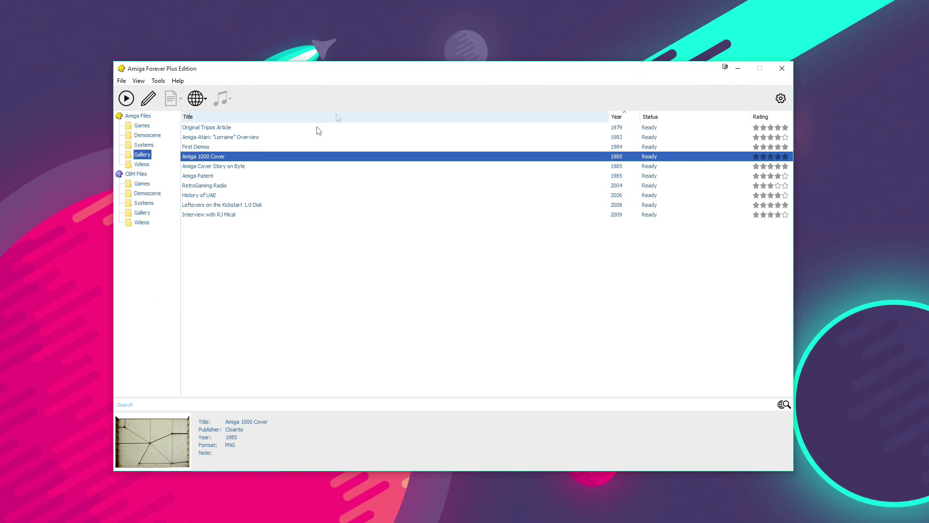
left_click(220, 177)
double_click(220, 177)
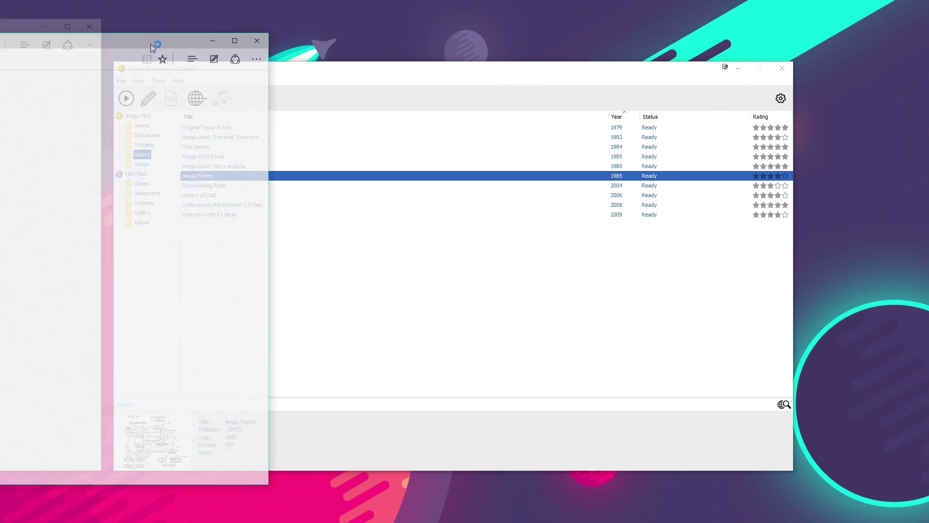
scroll(461, 281, "down", 5)
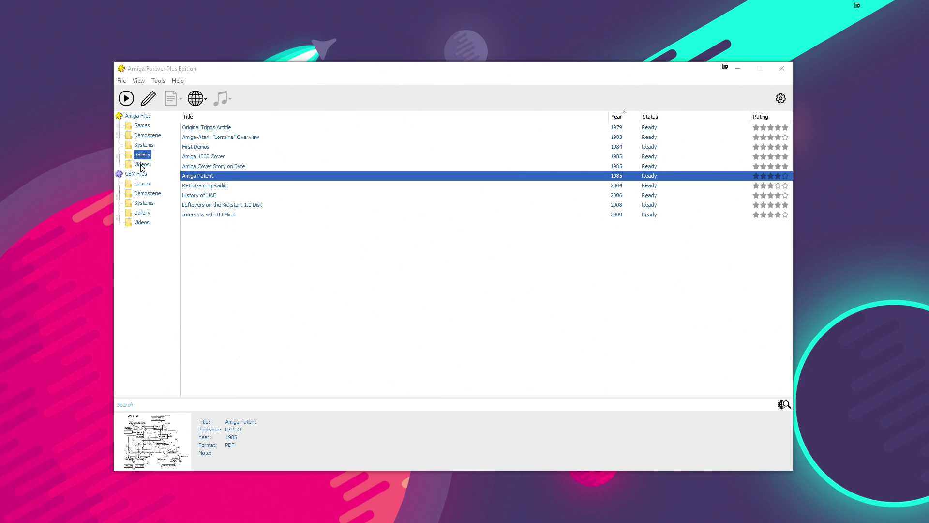
Step: Open the Amiga Videos category and examine the details of Launch of Amiga, Inside Commodore, The Deathbed Vigil and the 2001 and 2009 interviews
left_click(141, 165)
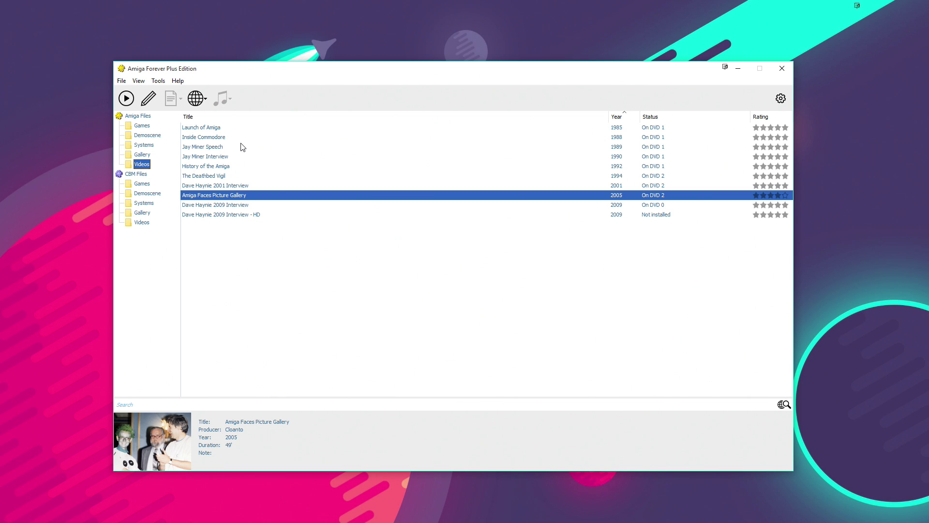
left_click(218, 128)
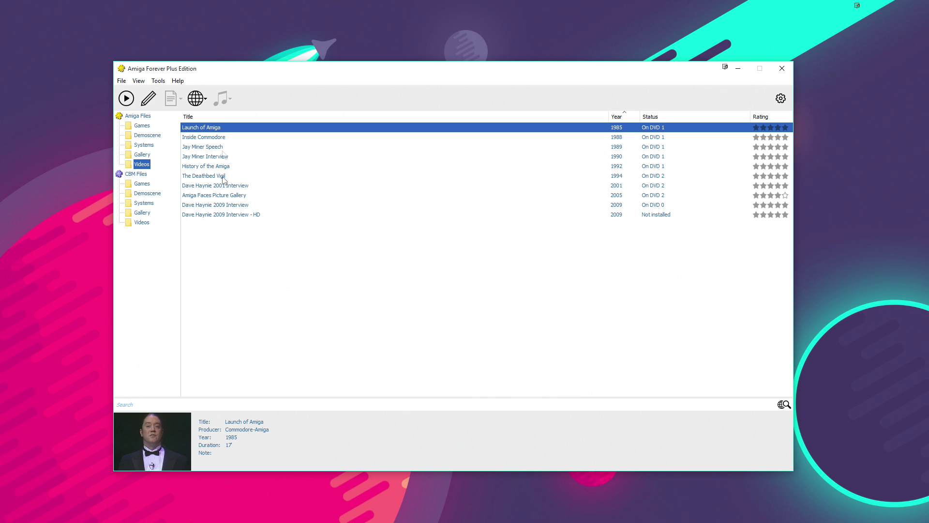
left_click(206, 139)
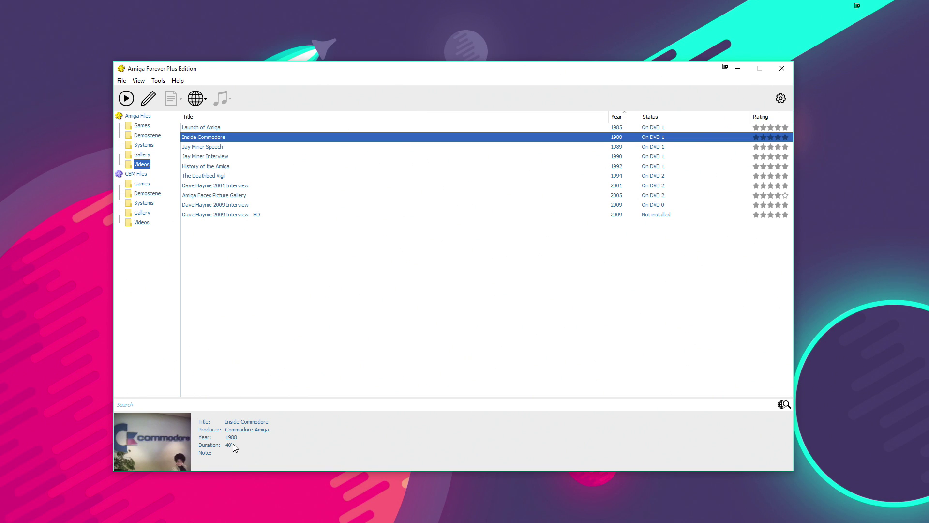
left_click(226, 187)
left_click(228, 175)
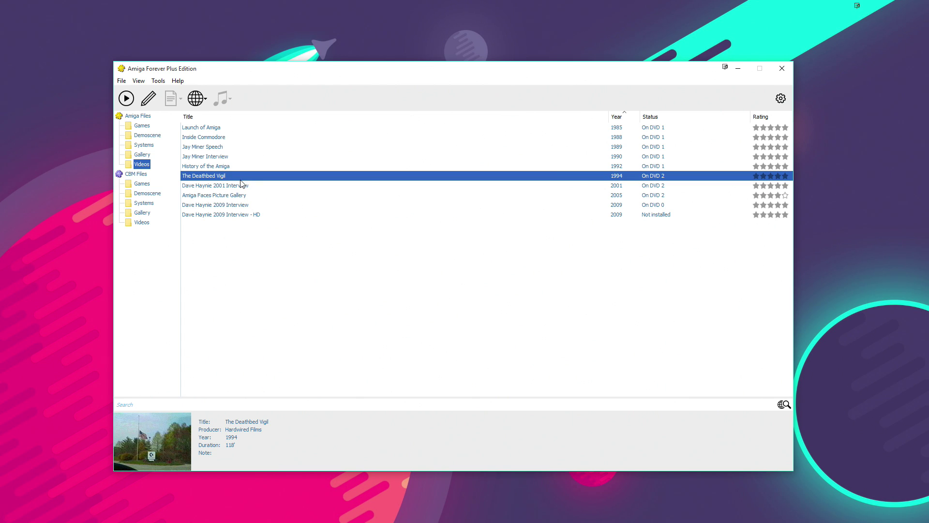
left_click(232, 207)
left_click(232, 215)
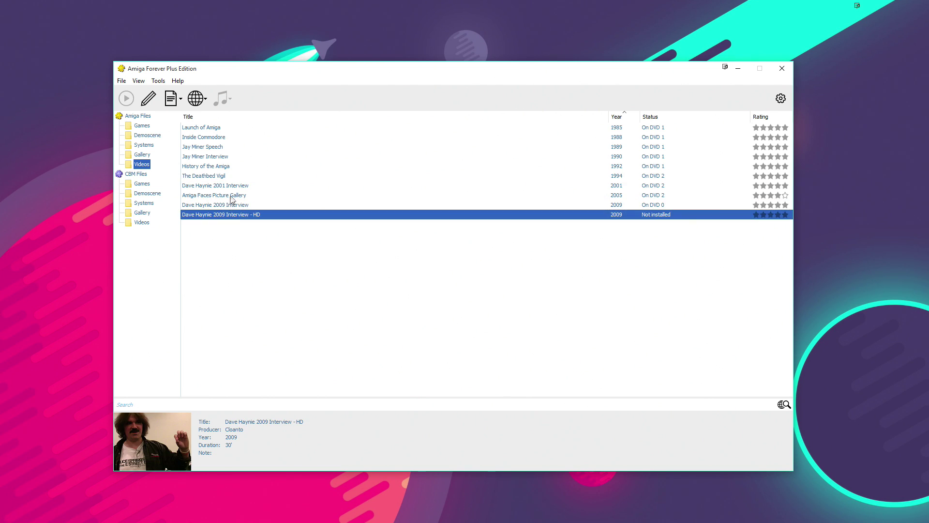
left_click(234, 187)
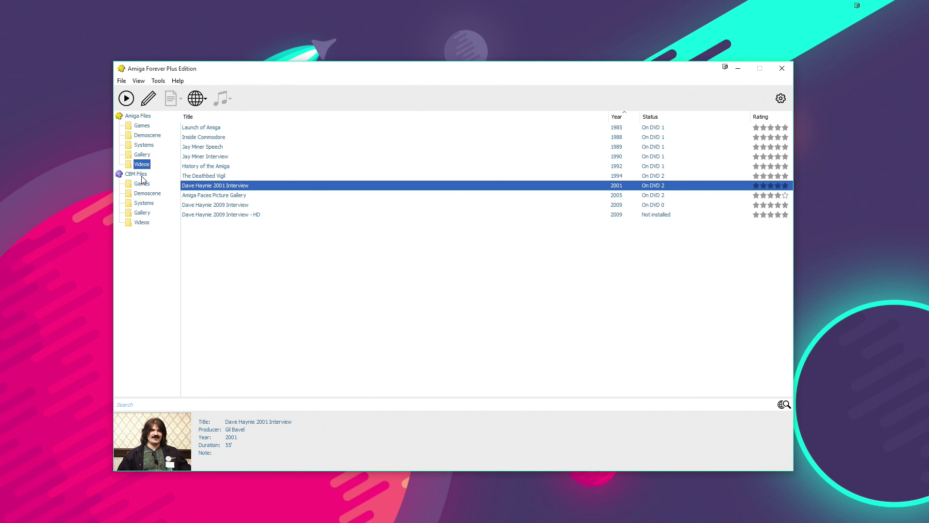
Step: Look through the CBM Files categories from Games to Demoscene
key("Down")
key("Down")
key("Down")
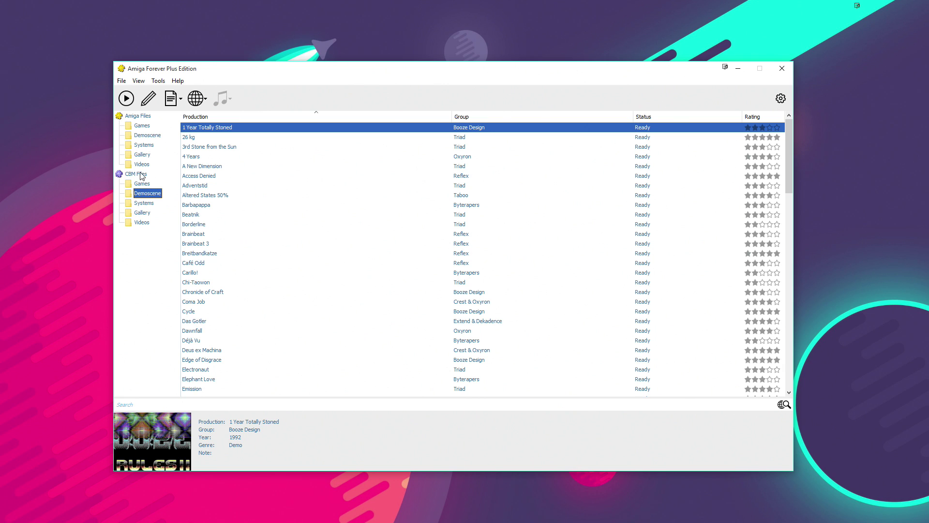
Step: Open the CBM Systems category and launch the C64 system
left_click(143, 204)
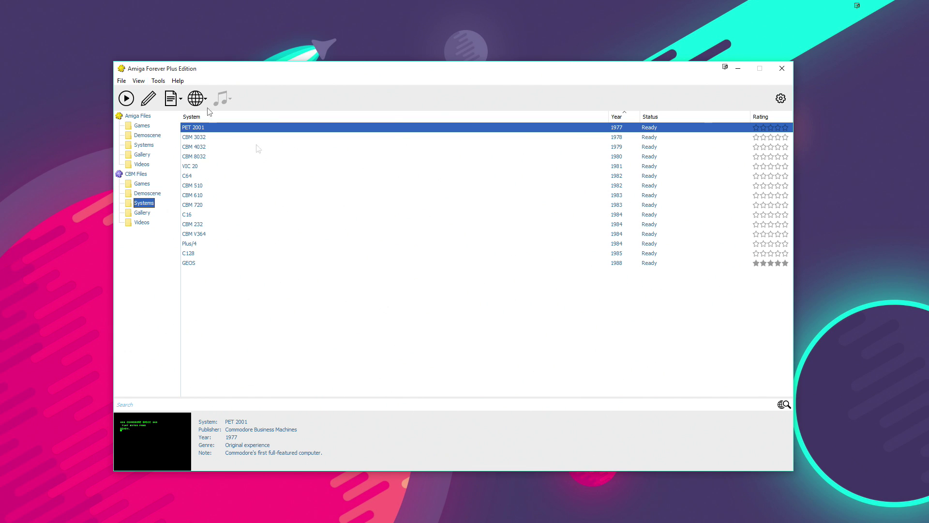
left_click(219, 177)
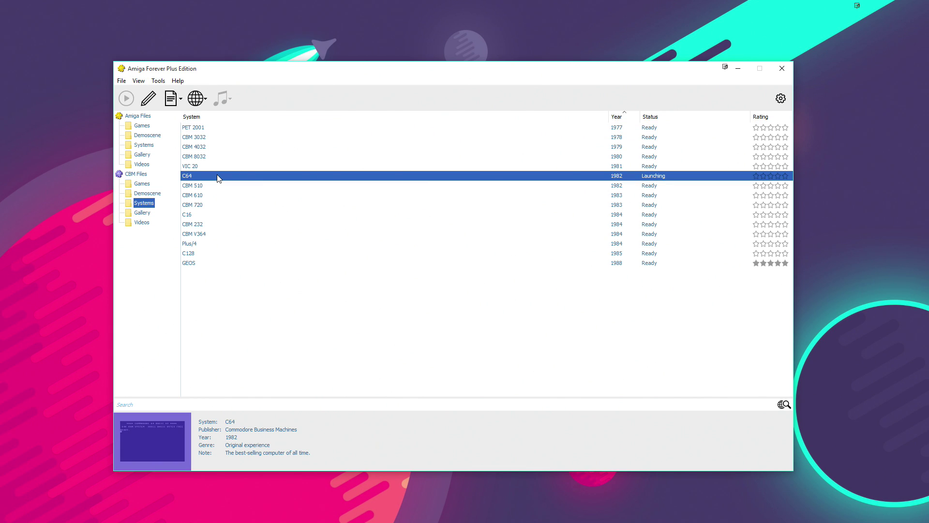
double_click(215, 177)
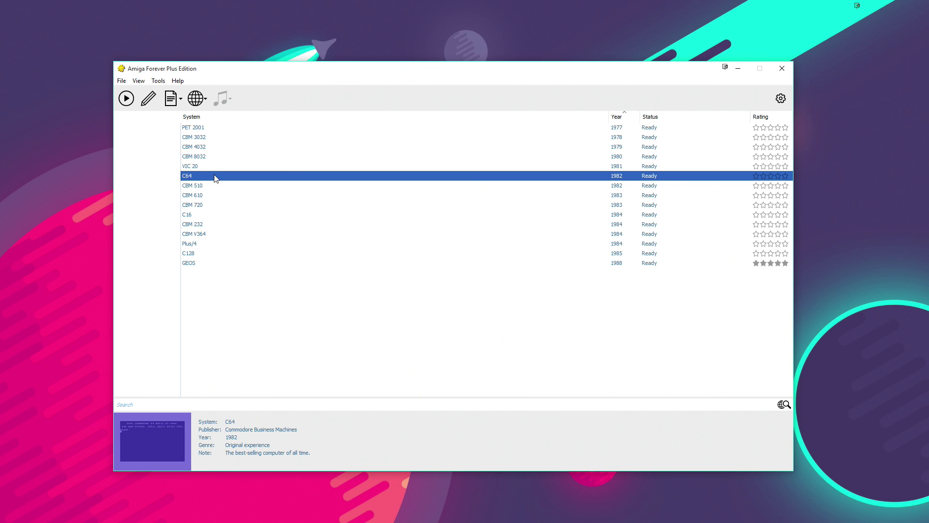